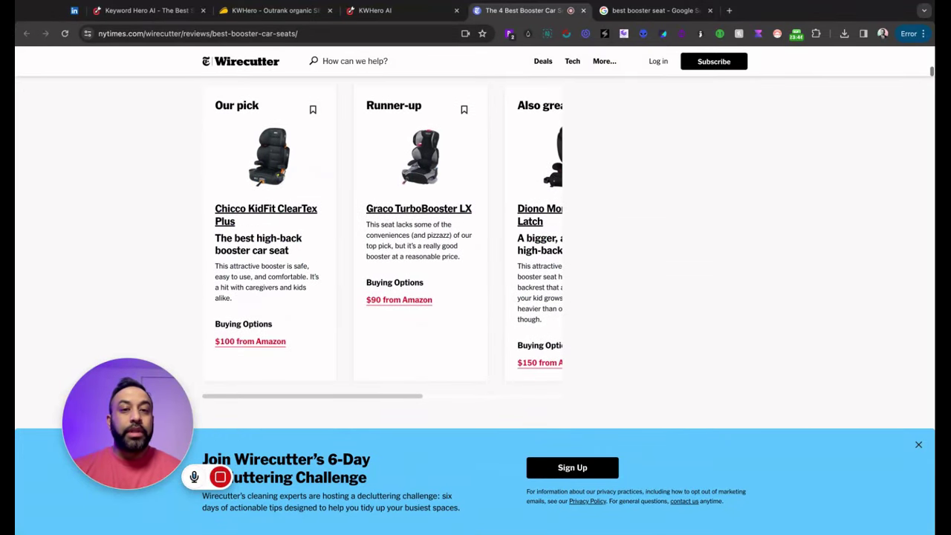
# Review the recommended booster seats in the Wirecutter article, from the top pick through the Also great entries.
pyautogui.scroll(-4, 475, 245)
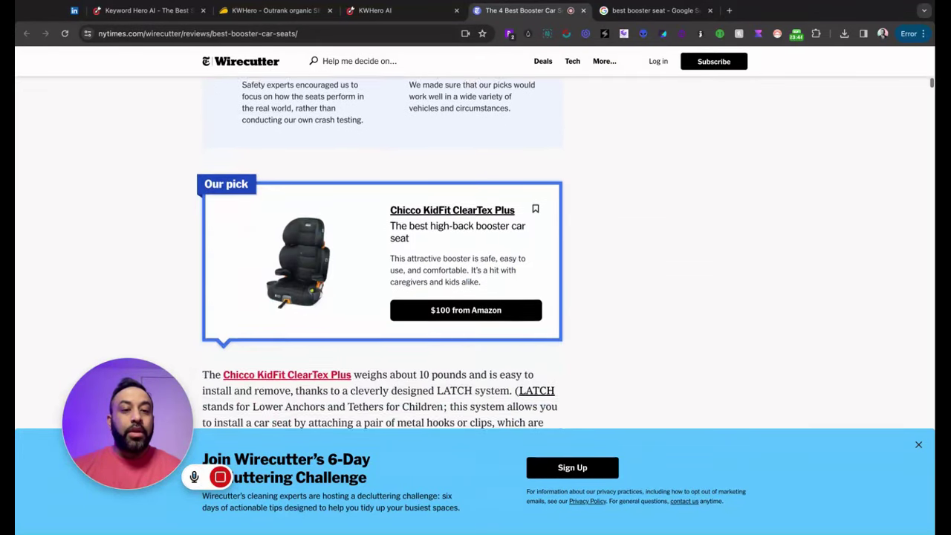
pyautogui.scroll(-5, 475, 245)
pyautogui.scroll(-11, 476, 245)
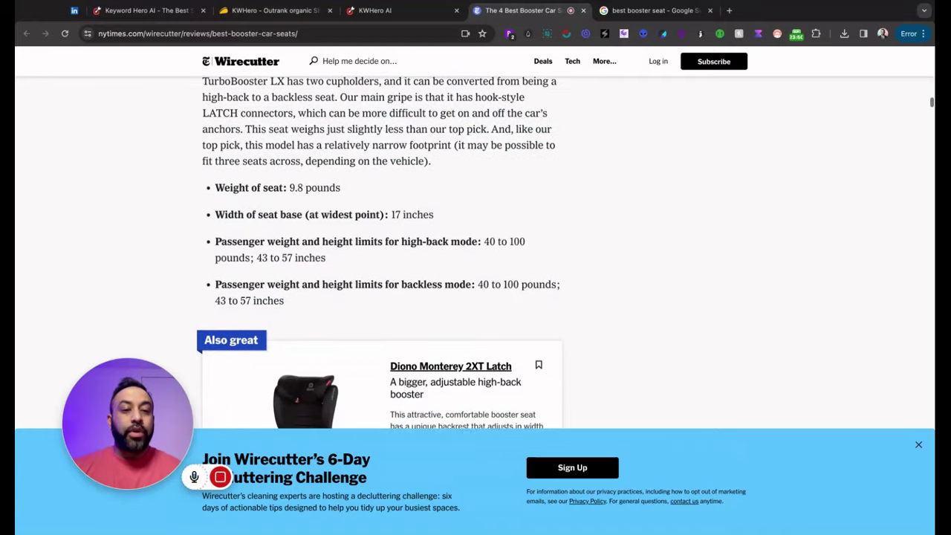
pyautogui.scroll(-10, 476, 245)
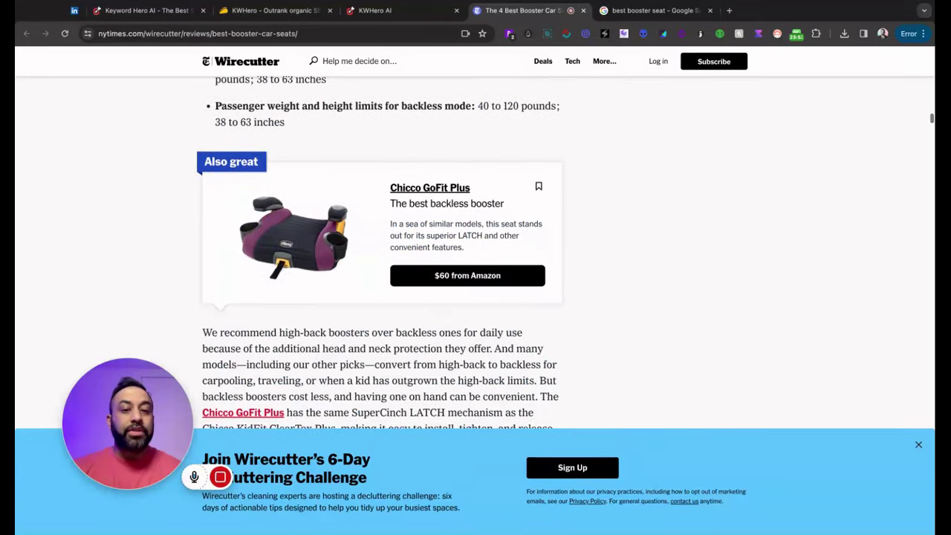
# Examine the Wirecutter article's research contents list and the sections below it, then close the article.
pyautogui.scroll(-7, 476, 245)
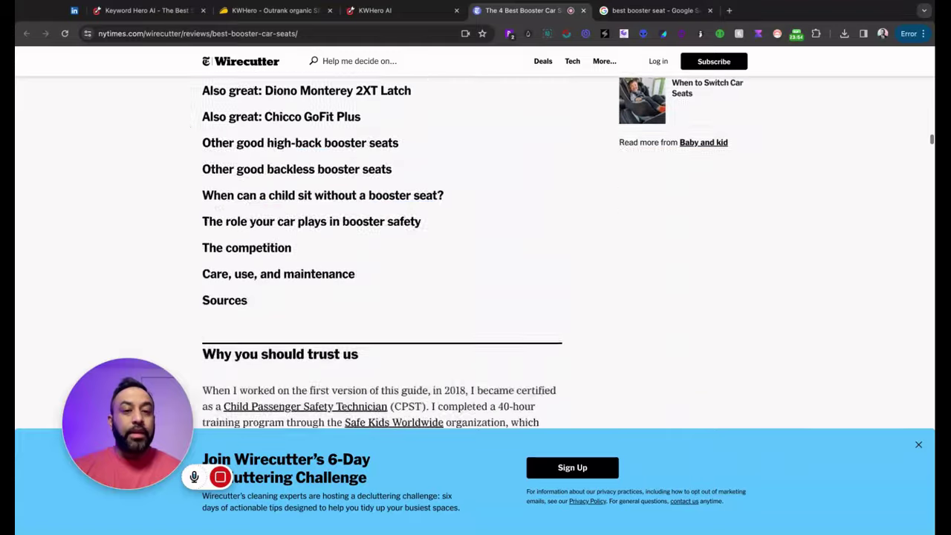
pyautogui.scroll(4, 476, 245)
pyautogui.scroll(2, 475, 245)
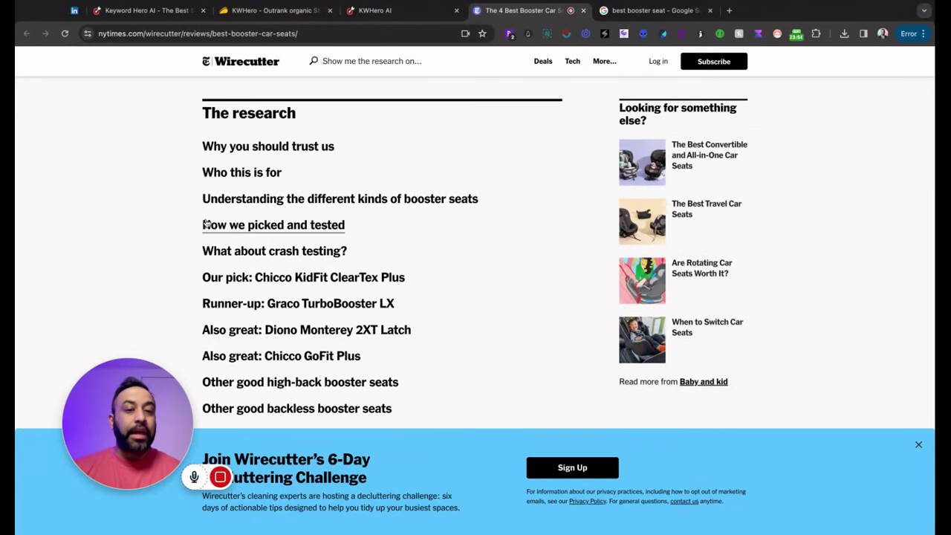
pyautogui.scroll(-2, 206, 225)
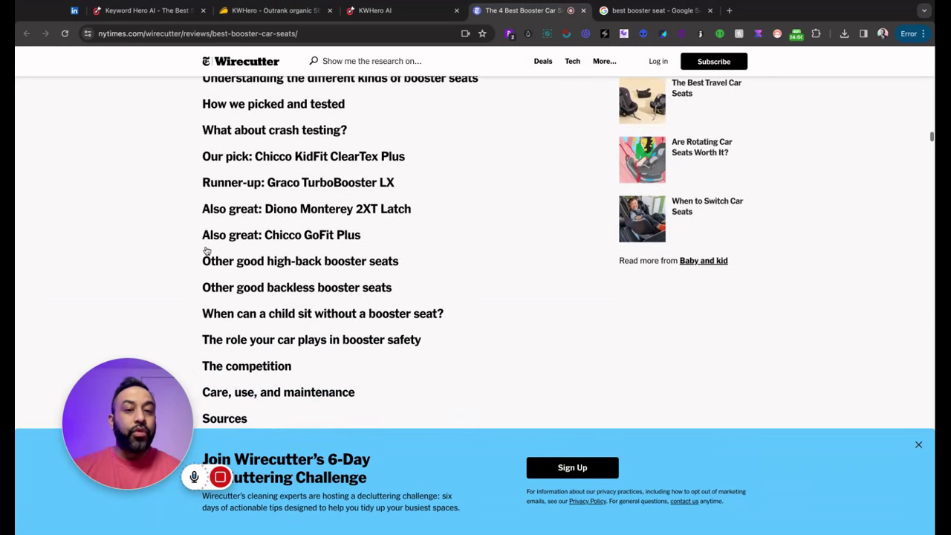
pyautogui.scroll(-3, 207, 251)
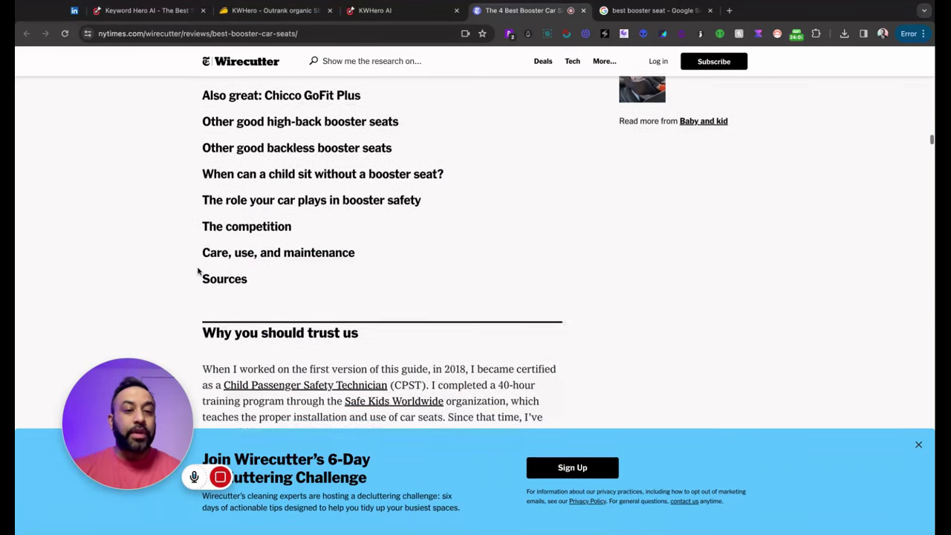
pyautogui.scroll(-10, 198, 273)
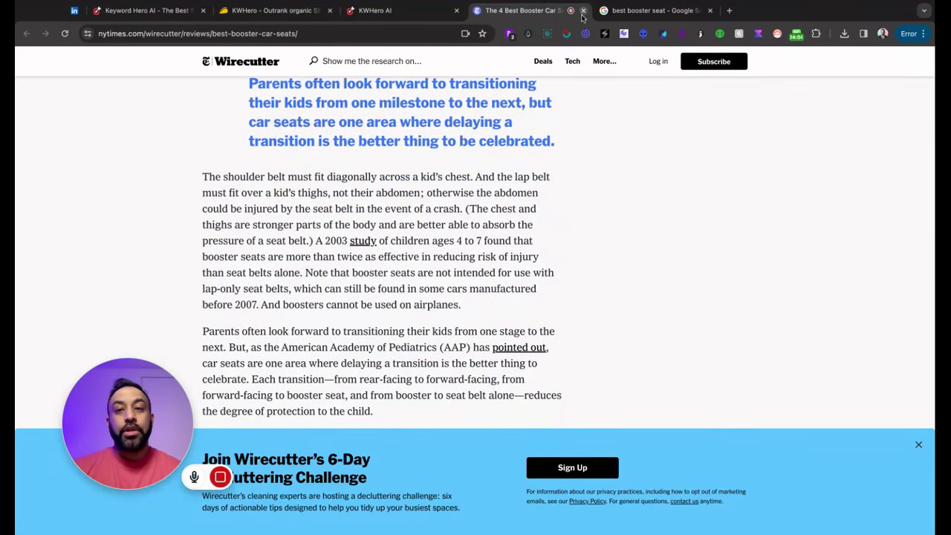
pyautogui.click(583, 11)
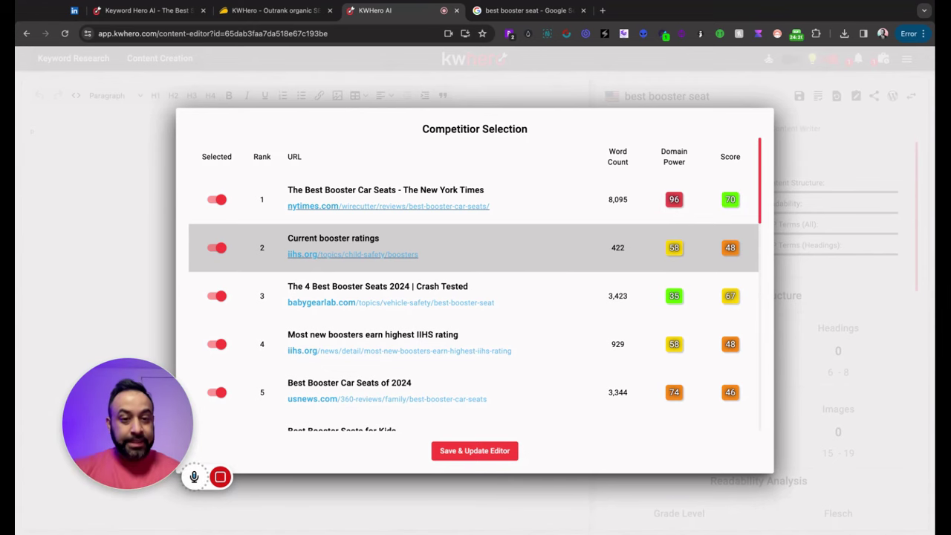
# Open the rank 2 competitor page, Current booster ratings on iihs.org, and read its rating categories and belt-fit overview.
pyautogui.click(338, 254)
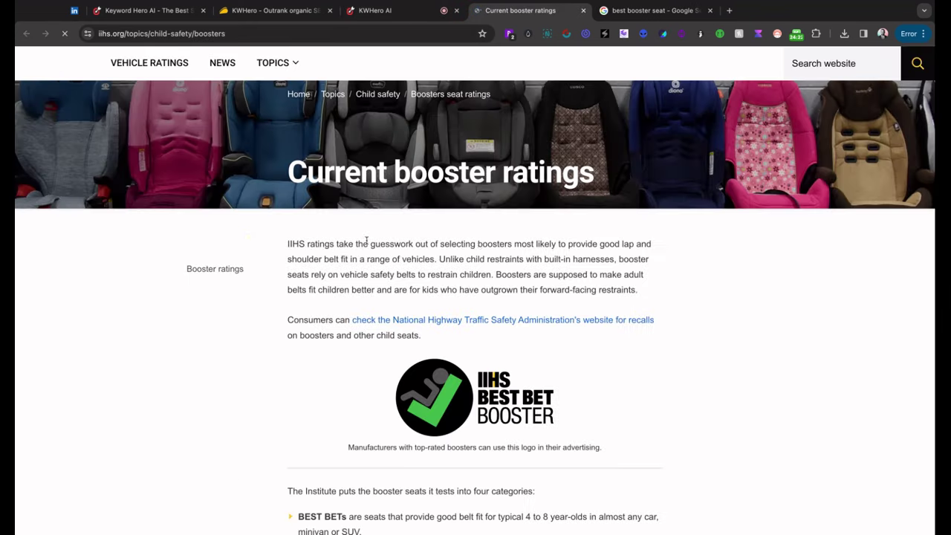
pyautogui.scroll(-3, 478, 246)
pyautogui.scroll(-8, 477, 247)
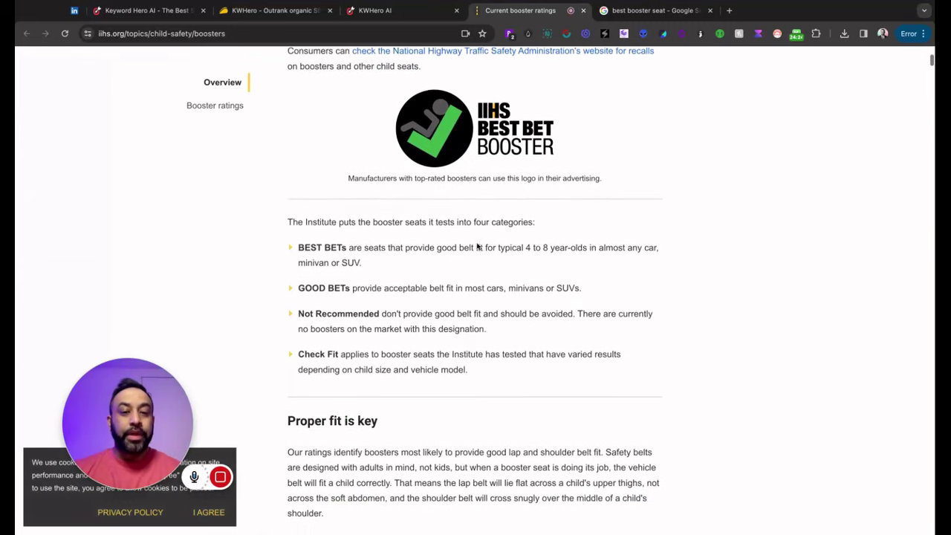
pyautogui.scroll(-15, 476, 297)
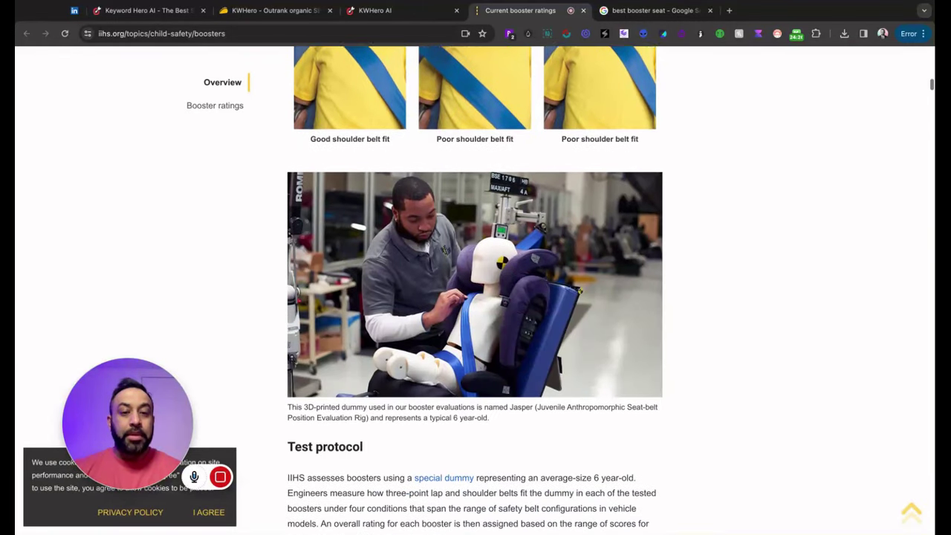
# Examine how the IIHS page lists its BEST BET booster models, return to the page header and close the page.
pyautogui.scroll(-2, 292, 274)
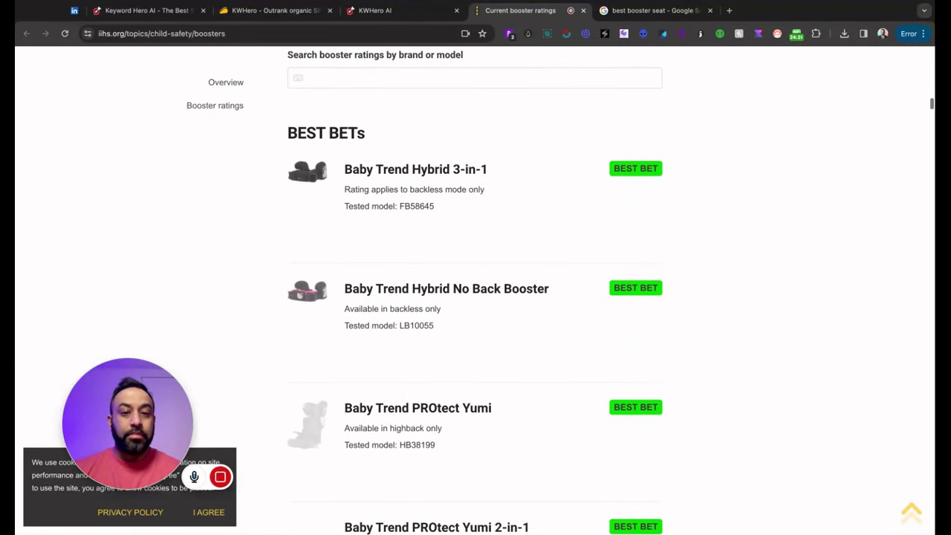
pyautogui.scroll(-9, 260, 287)
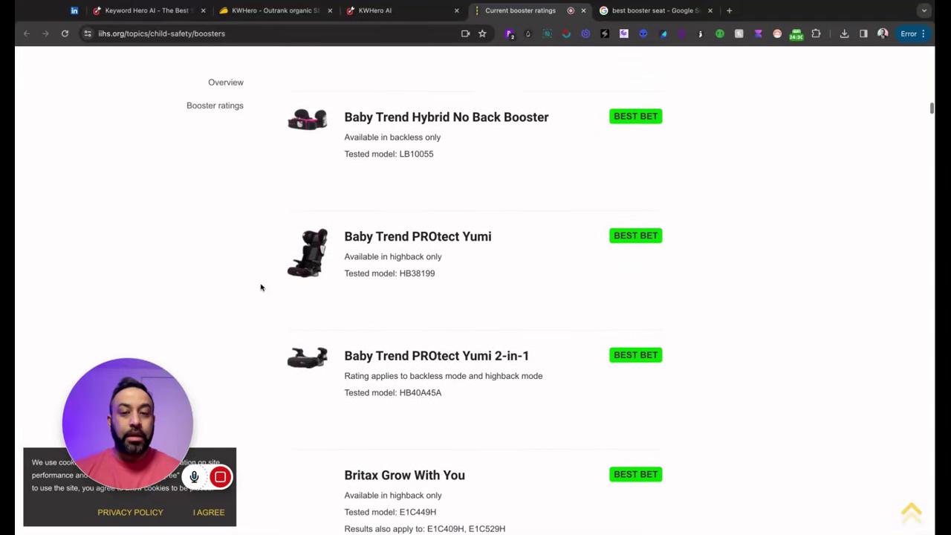
pyautogui.scroll(-20, 476, 297)
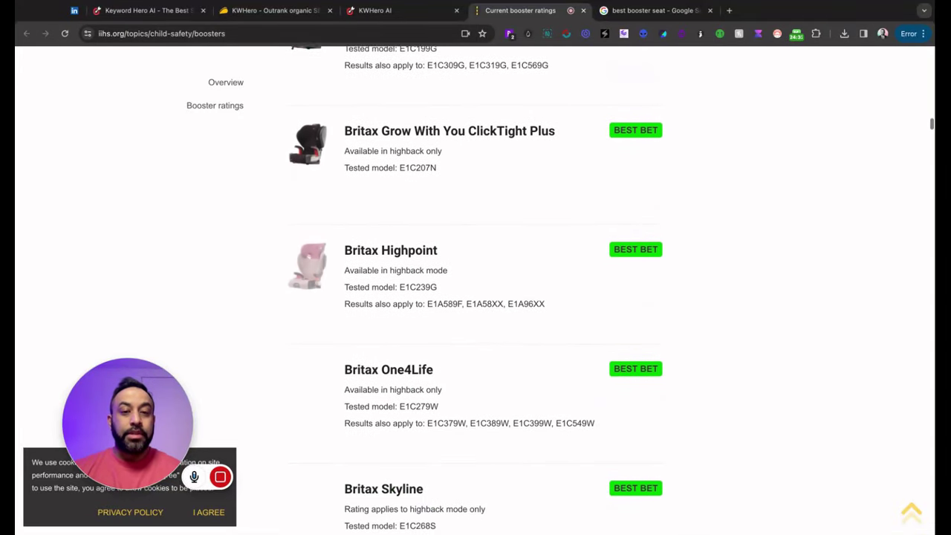
pyautogui.scroll(-3, 475, 297)
pyautogui.scroll(20, 476, 297)
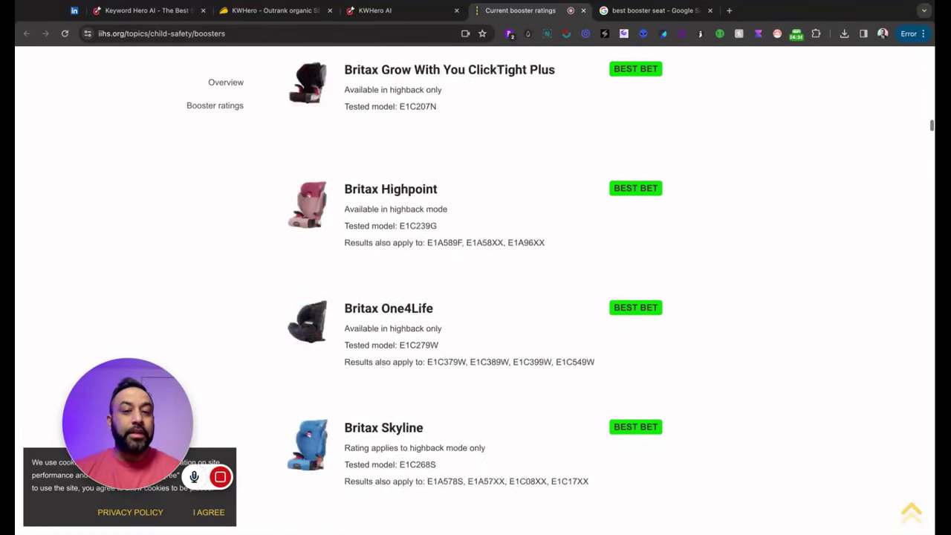
pyautogui.scroll(-20, 475, 297)
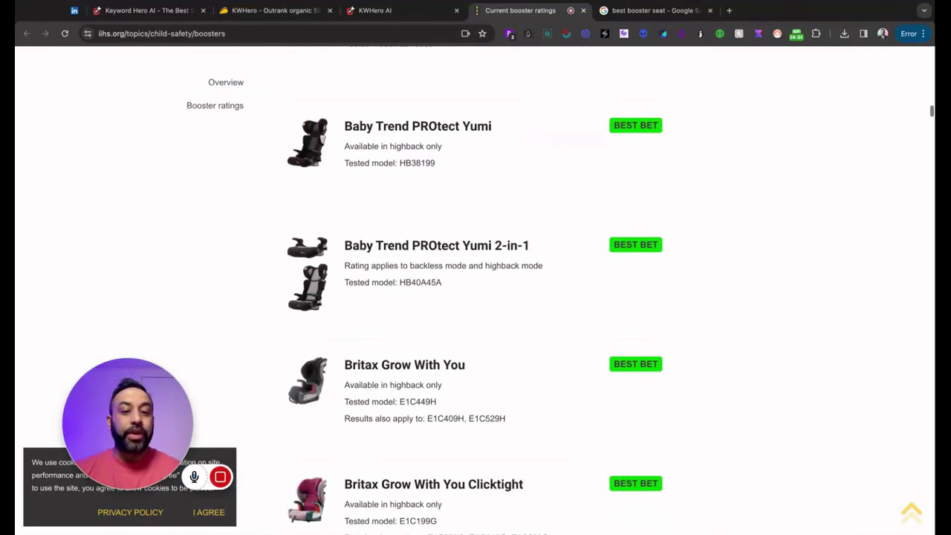
pyautogui.scroll(-12, 476, 297)
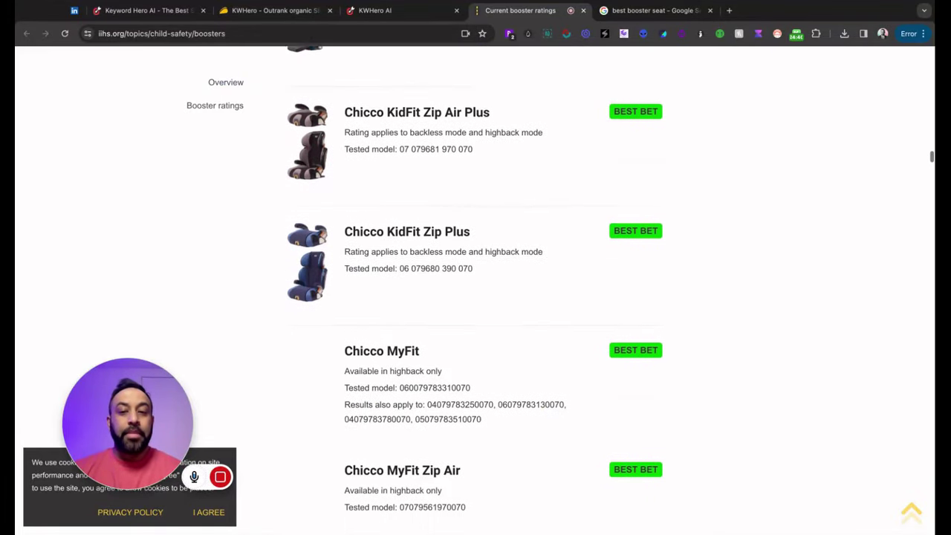
pyautogui.scroll(3, 476, 297)
pyautogui.scroll(20, 475, 297)
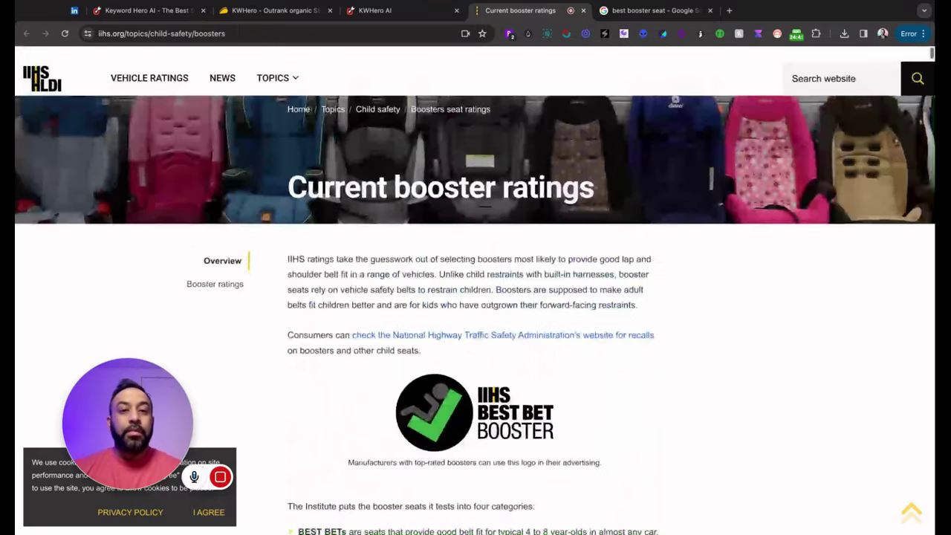
pyautogui.click(583, 11)
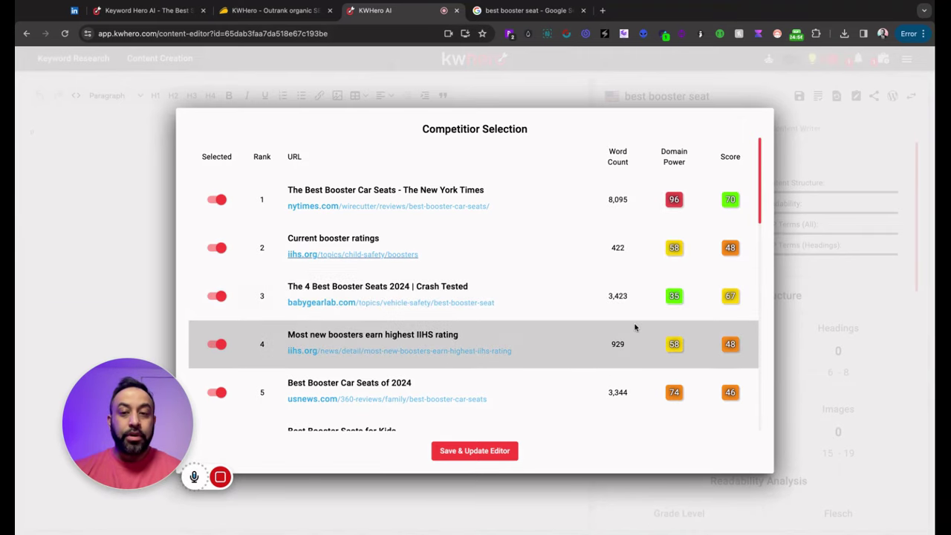
# Open the rank 3 competitor article on babygearlab.com and review its table of contents, product ratings table and individual seat reviews.
pyautogui.click(422, 305)
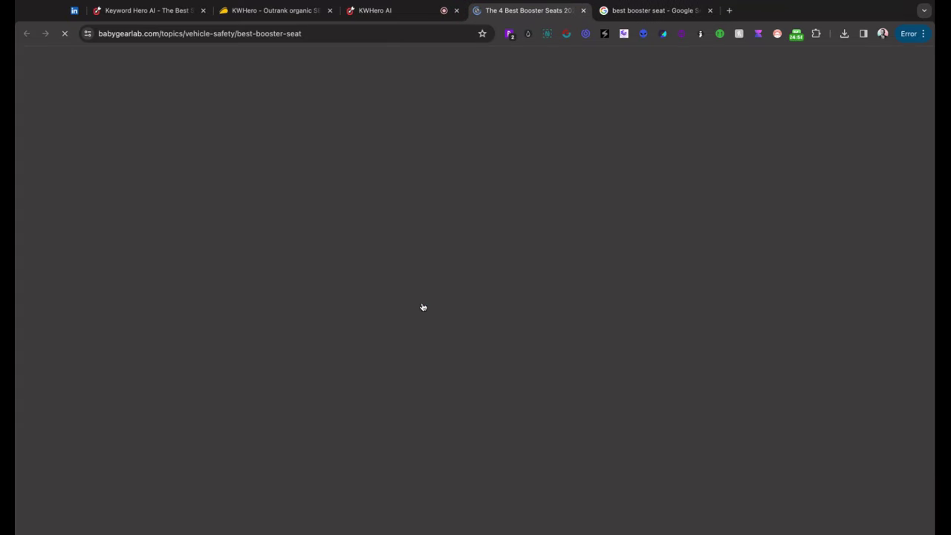
pyautogui.scroll(-10, 423, 306)
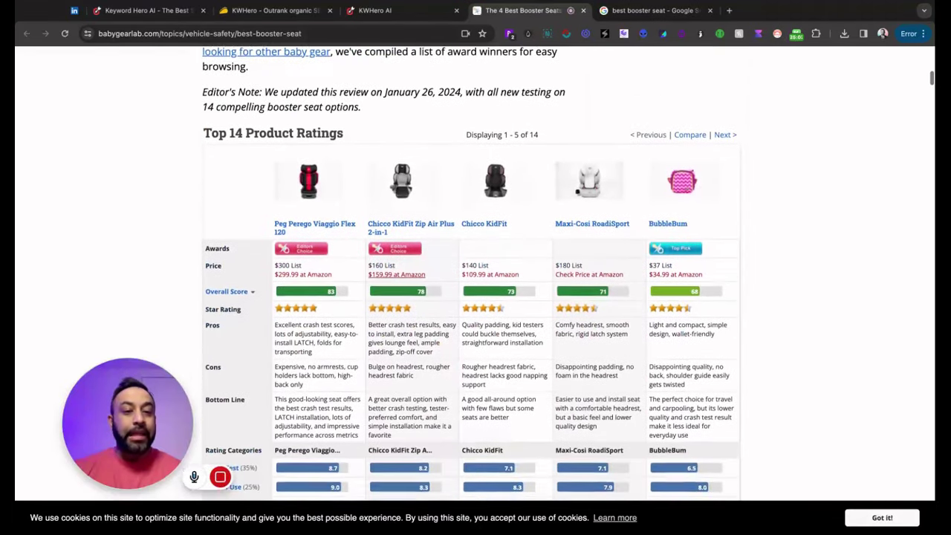
pyautogui.scroll(-10, 475, 274)
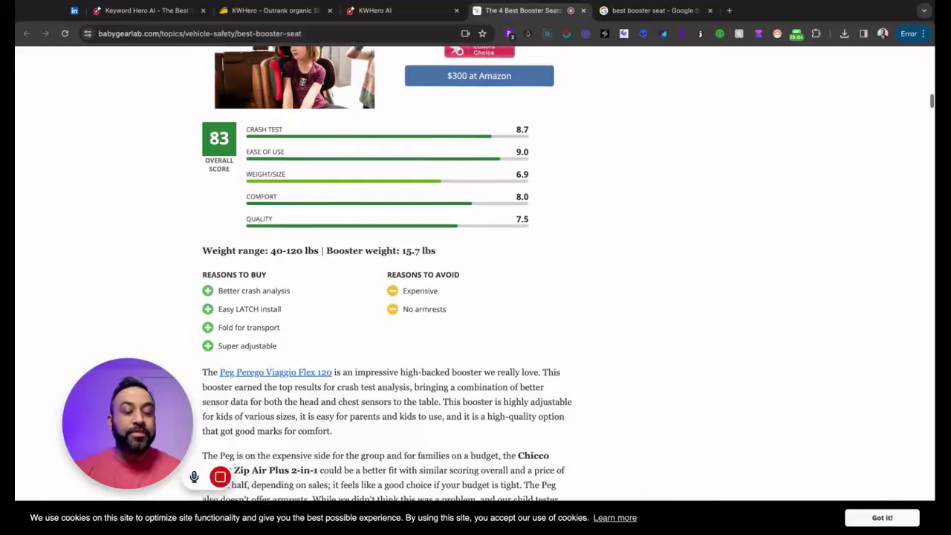
pyautogui.scroll(-3, 475, 274)
pyautogui.scroll(15, 475, 275)
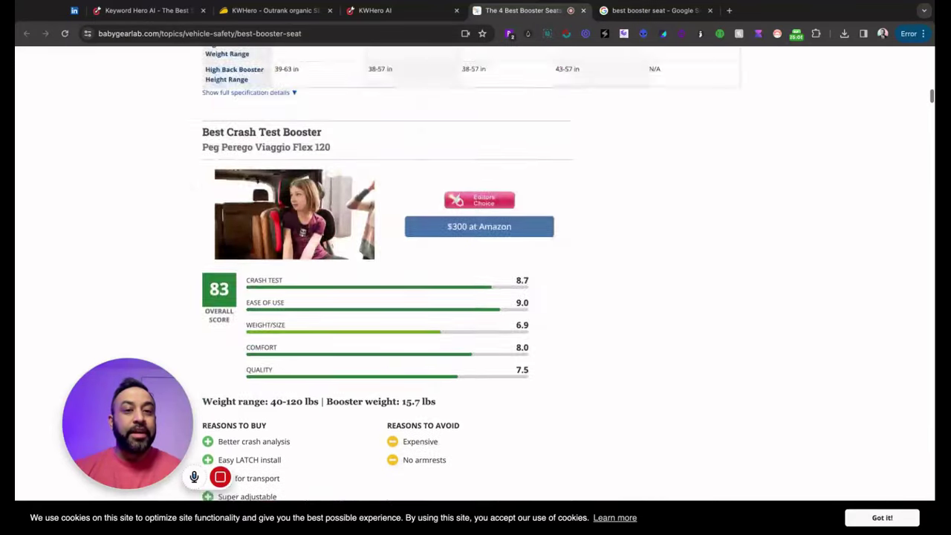
pyautogui.scroll(-8, 475, 275)
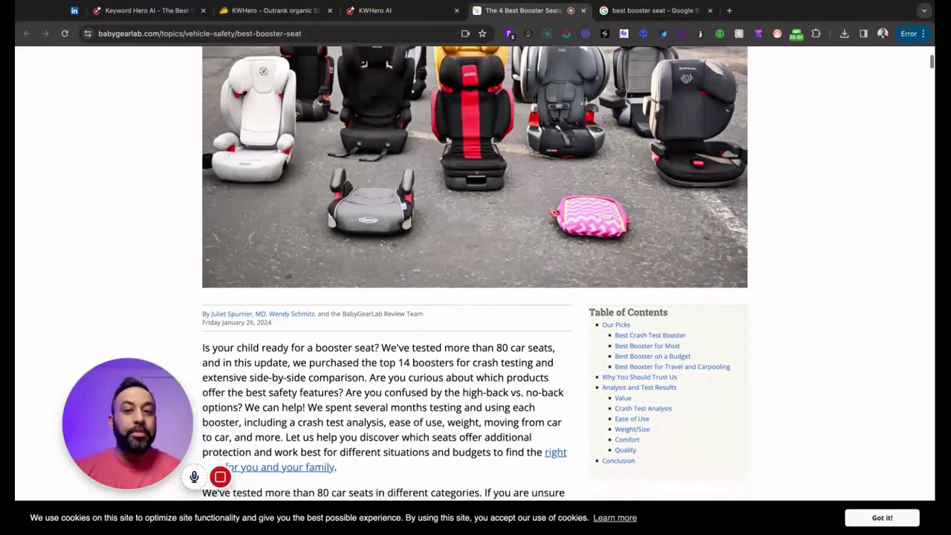
pyautogui.scroll(-5, 475, 275)
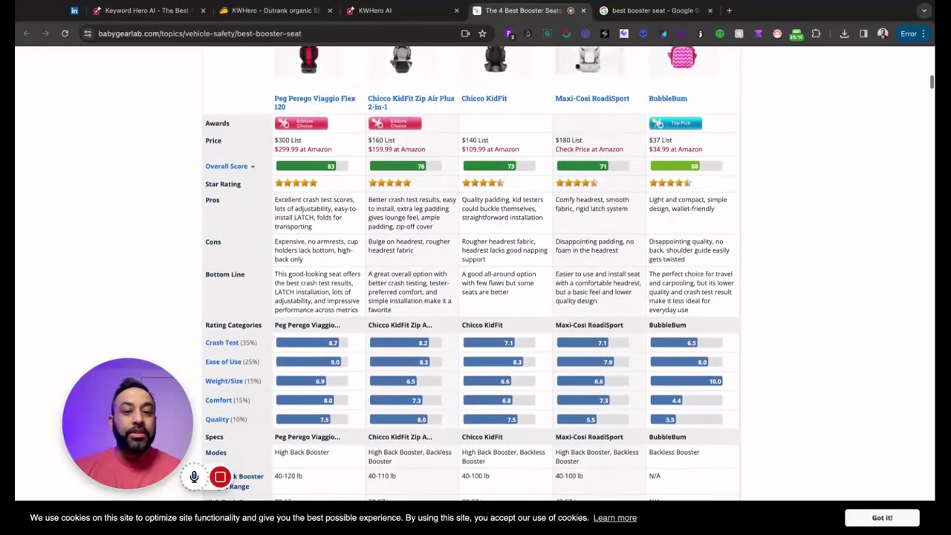
pyautogui.scroll(-5, 475, 275)
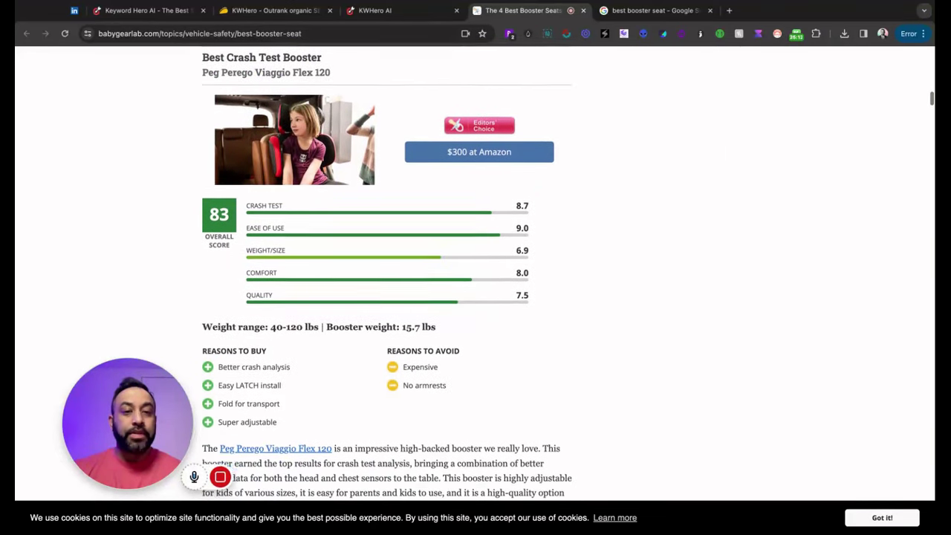
pyautogui.scroll(-20, 475, 275)
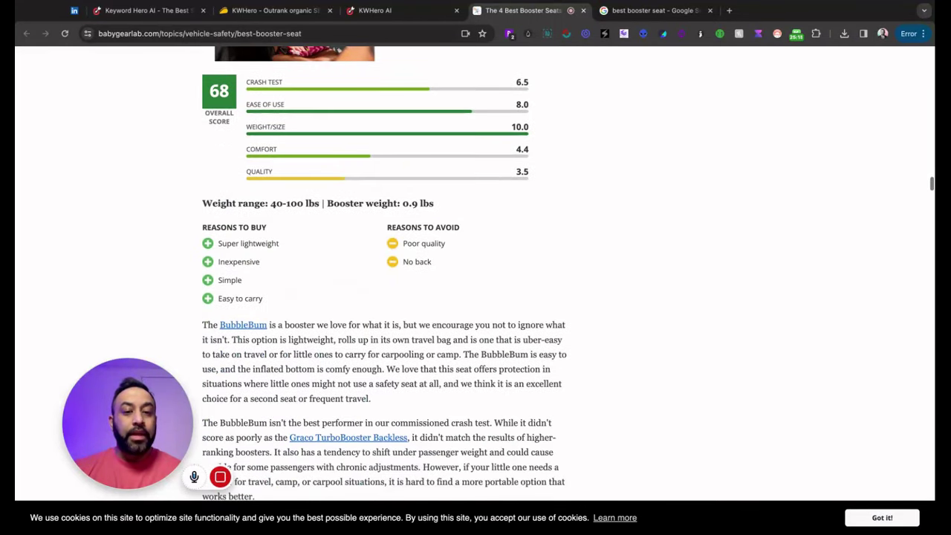
# Examine the BabyGearLab article's Why You Should Trust Us and Analysis and Test Results sections, then return to the competitor selection.
pyautogui.scroll(-5, 476, 275)
pyautogui.scroll(-15, 475, 274)
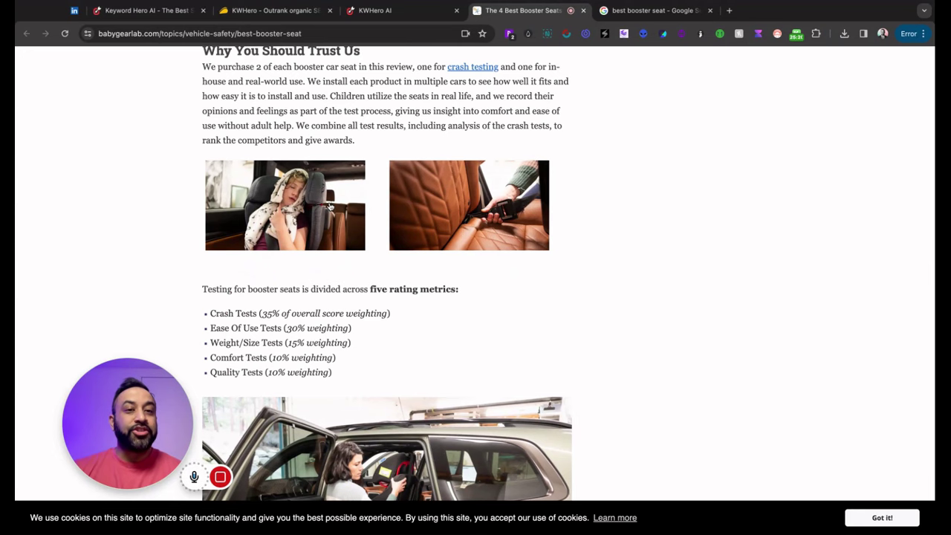
pyautogui.scroll(1, 297, 185)
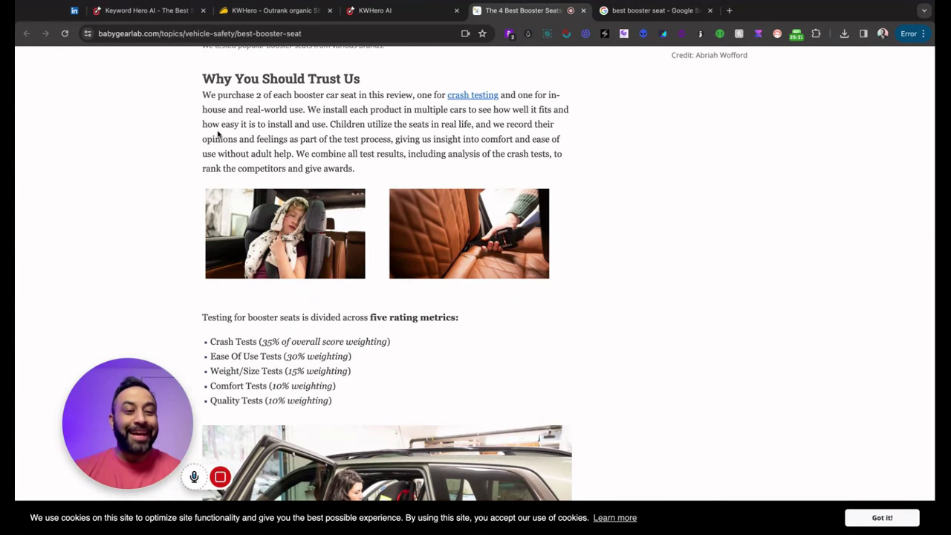
pyautogui.scroll(-12, 197, 162)
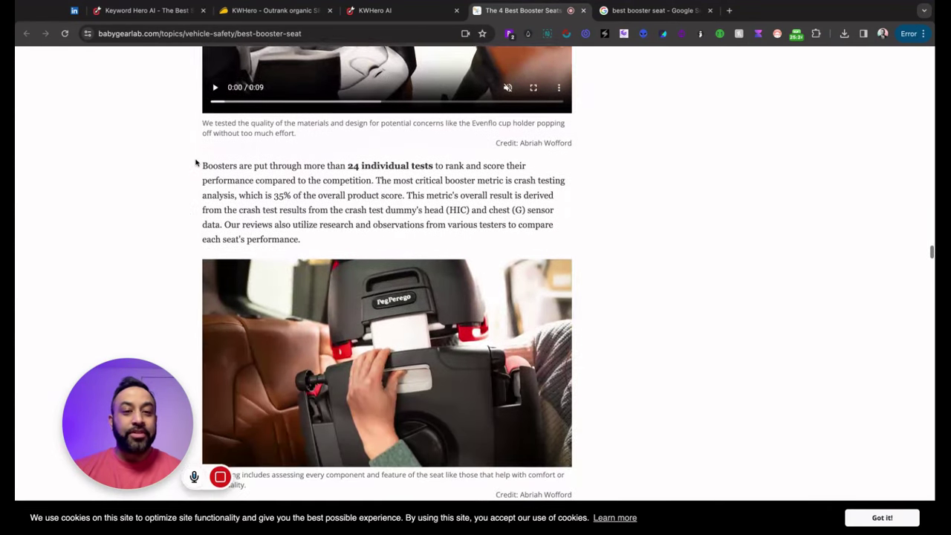
pyautogui.scroll(-12, 386, 282)
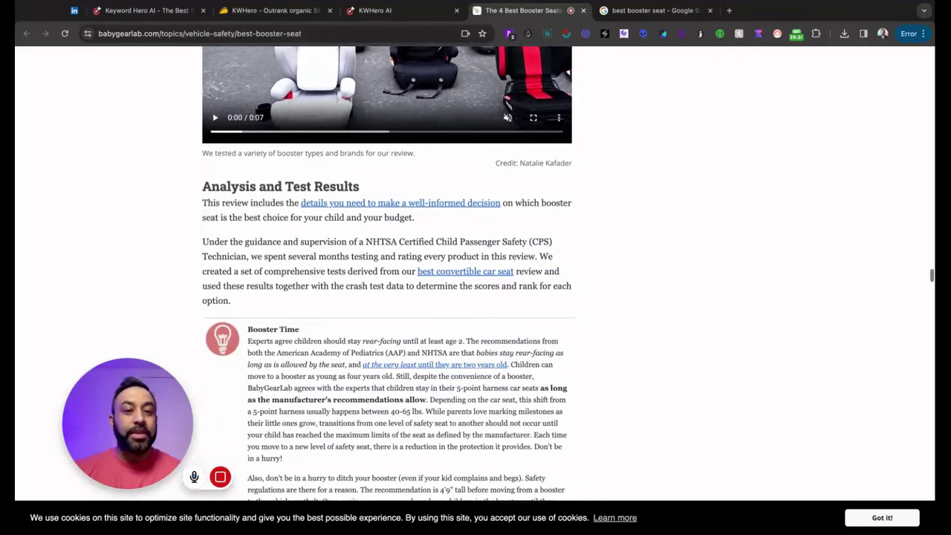
pyautogui.scroll(-12, 475, 282)
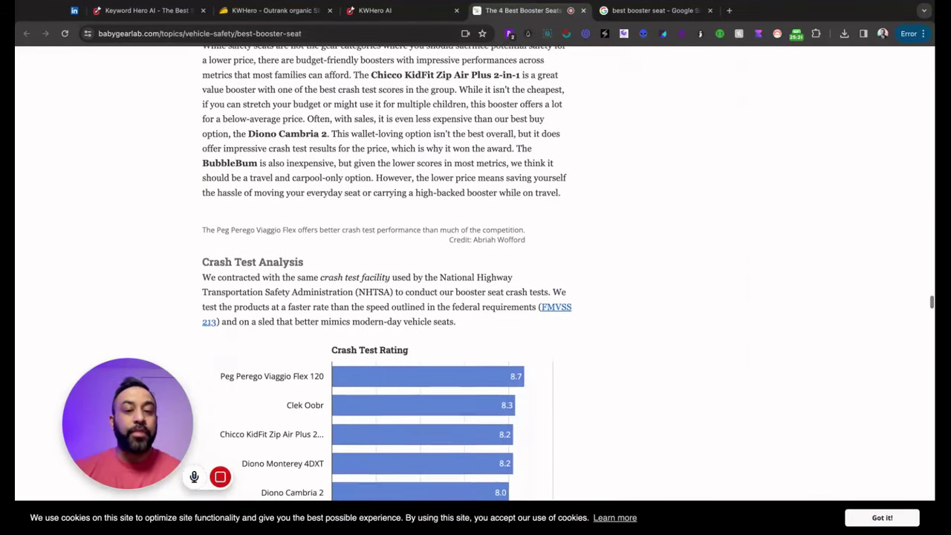
pyautogui.scroll(-8, 476, 282)
pyautogui.scroll(12, 475, 282)
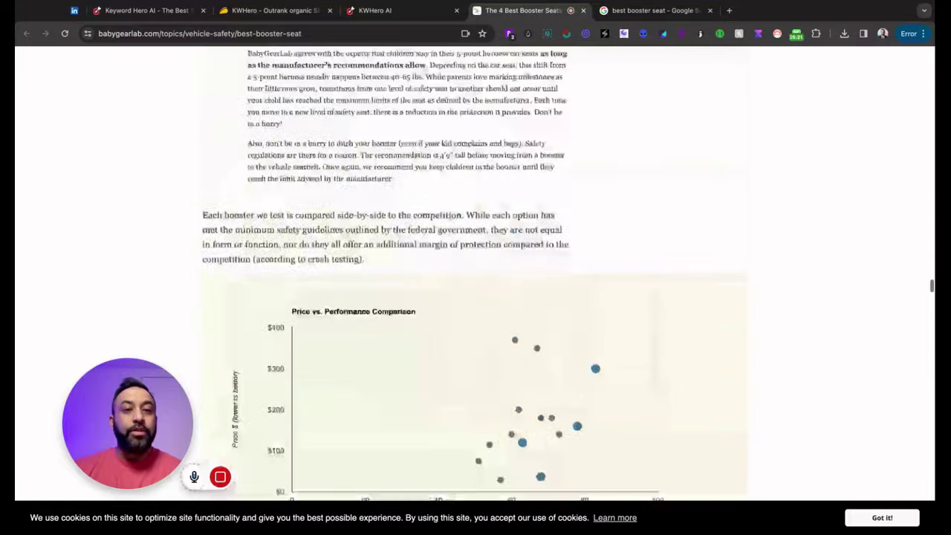
pyautogui.click(583, 11)
pyautogui.moveTo(496, 191)
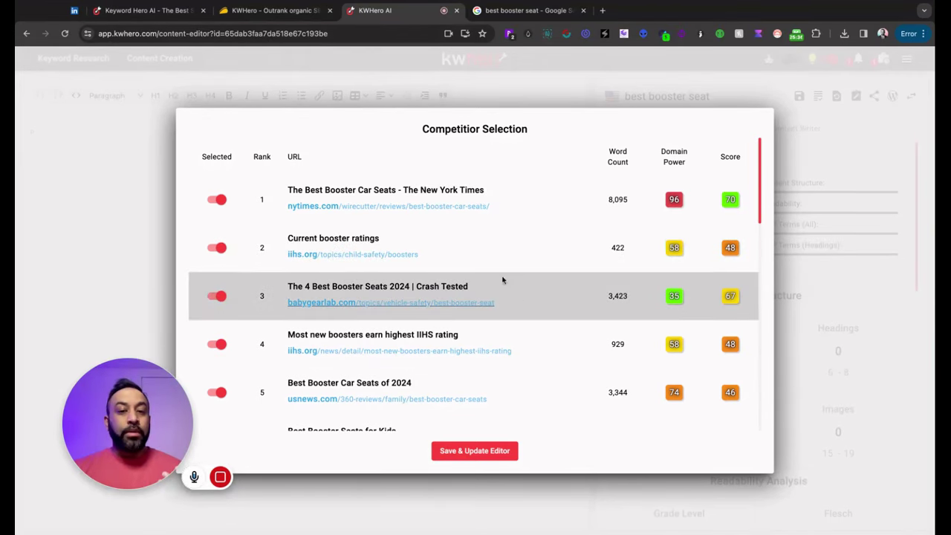
# Deselect the rank 4 competitor, Most new boosters earn highest IIHS rating on iihs.org.
pyautogui.scroll(-3, 519, 295)
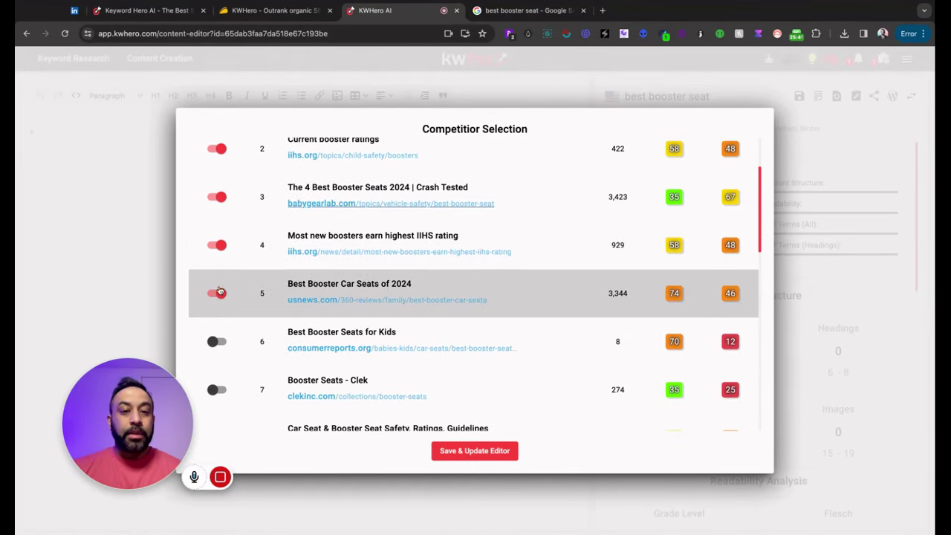
pyautogui.click(216, 245)
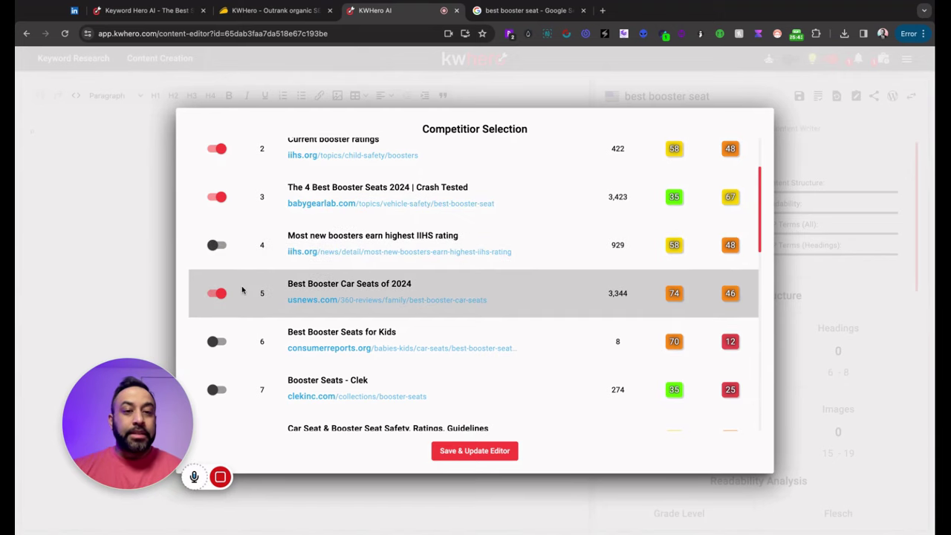
pyautogui.scroll(1, 240, 290)
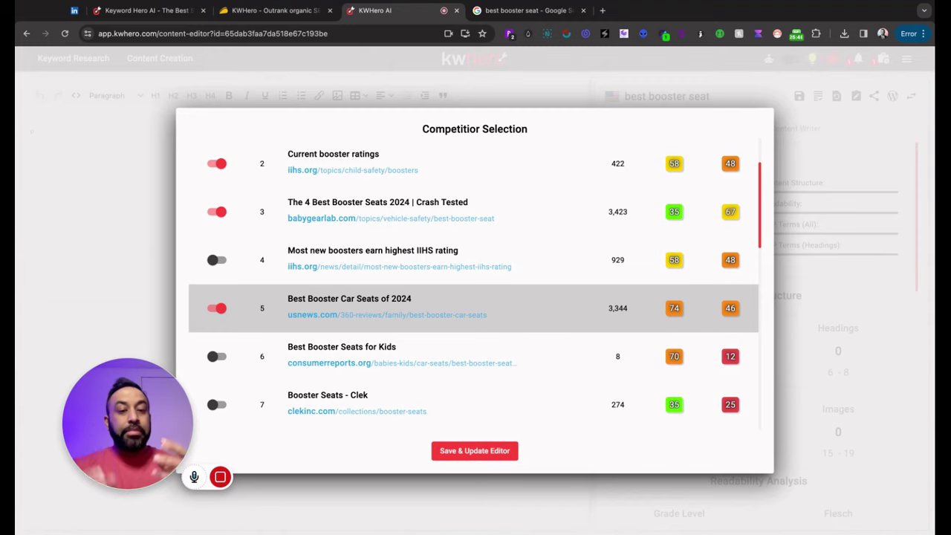
# Review the rank 6 Best Booster Seats for Kids article on consumerreports.org, close it and select it as a competitor.
pyautogui.scroll(-2, 247, 282)
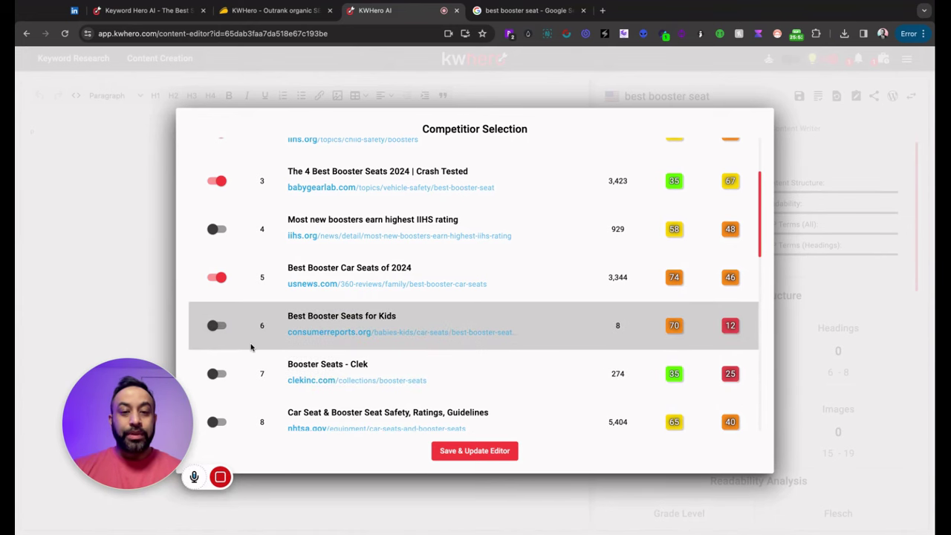
pyautogui.scroll(-2, 277, 357)
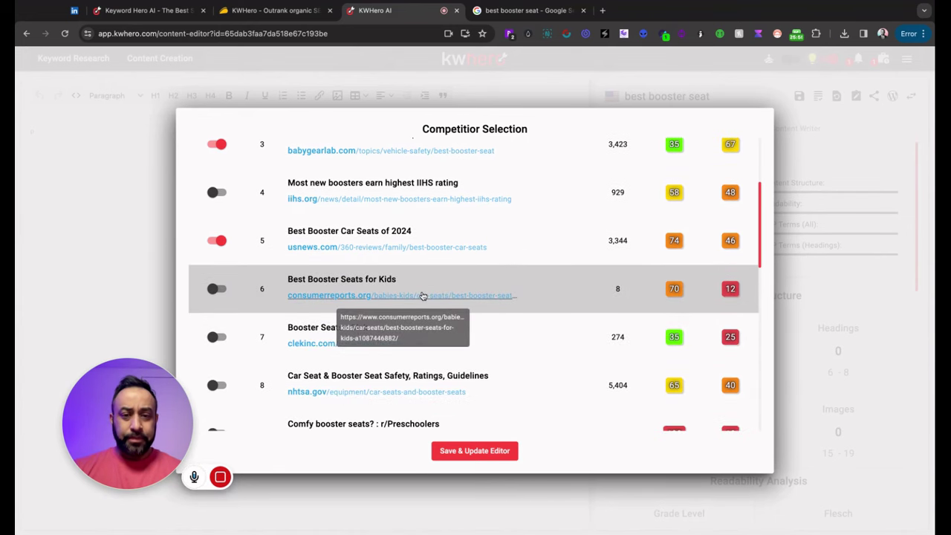
pyautogui.click(424, 295)
pyautogui.scroll(-14, 475, 289)
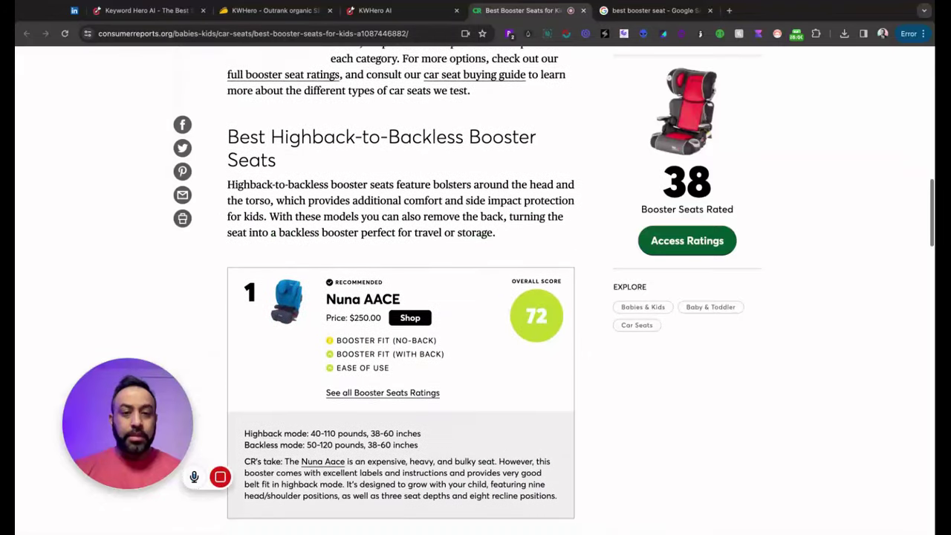
pyautogui.scroll(12, 475, 290)
pyautogui.scroll(10, 552, 77)
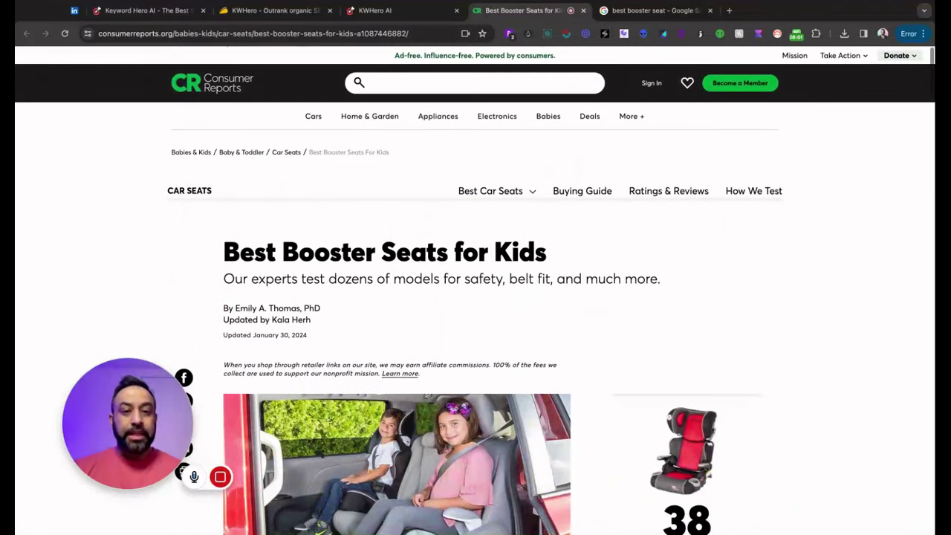
pyautogui.click(583, 10)
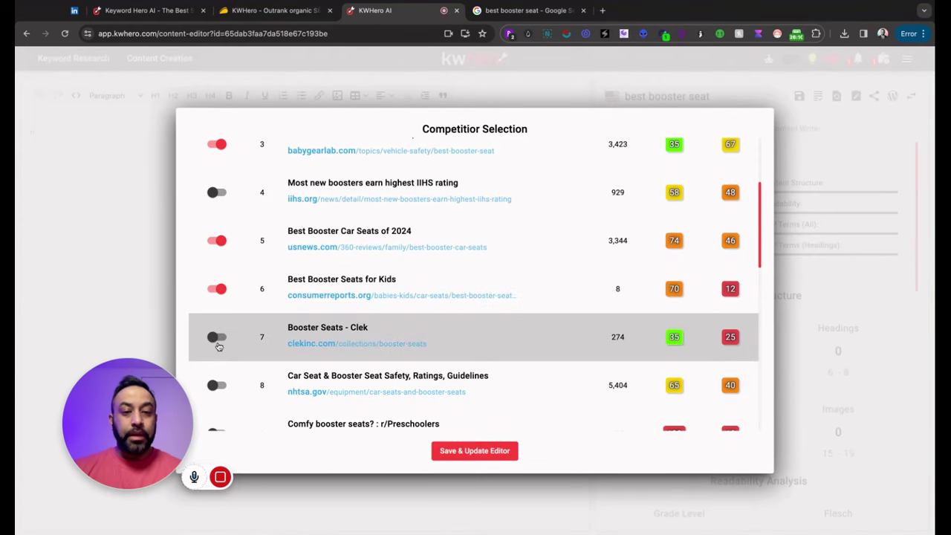
# Open the rank 7 Booster Seats page on clekinc.com, check what type of page it is and close it.
pyautogui.click(351, 344)
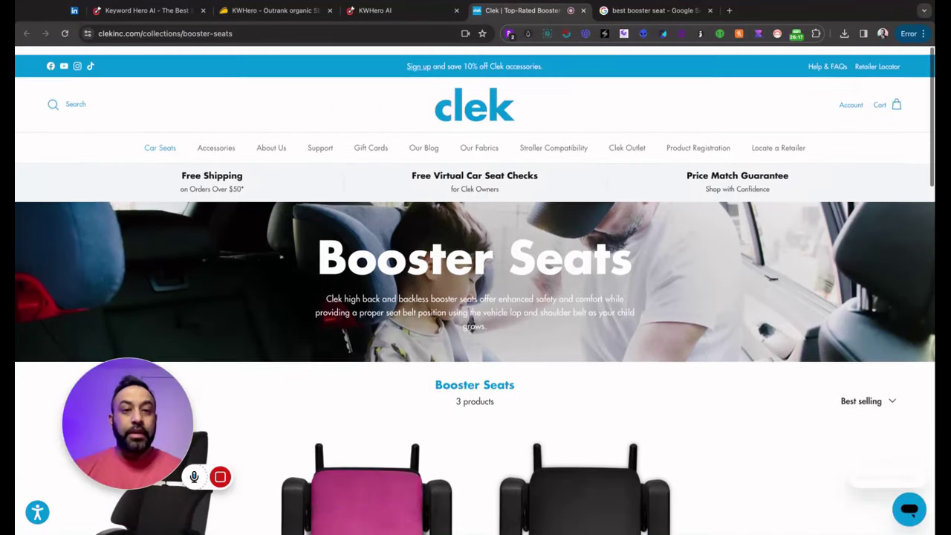
pyautogui.scroll(-5, 458, 340)
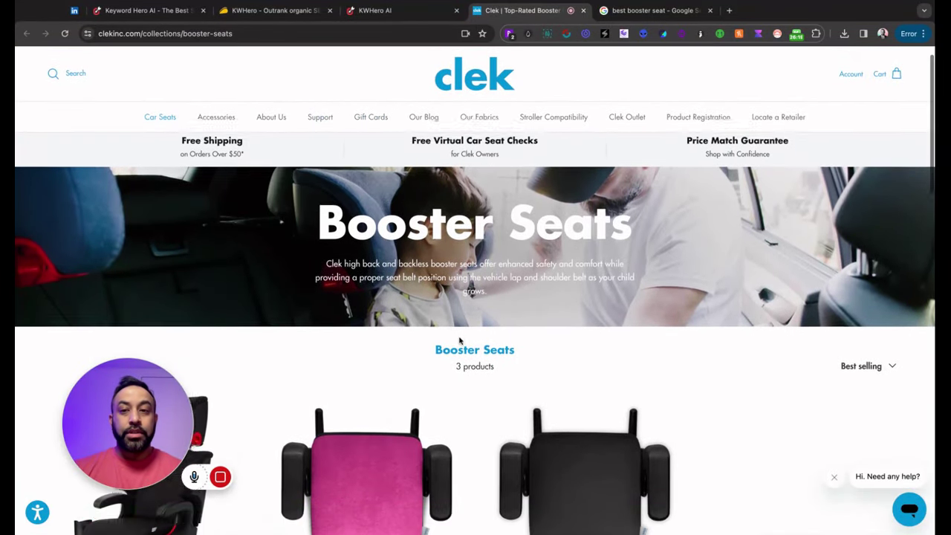
pyautogui.scroll(5, 459, 340)
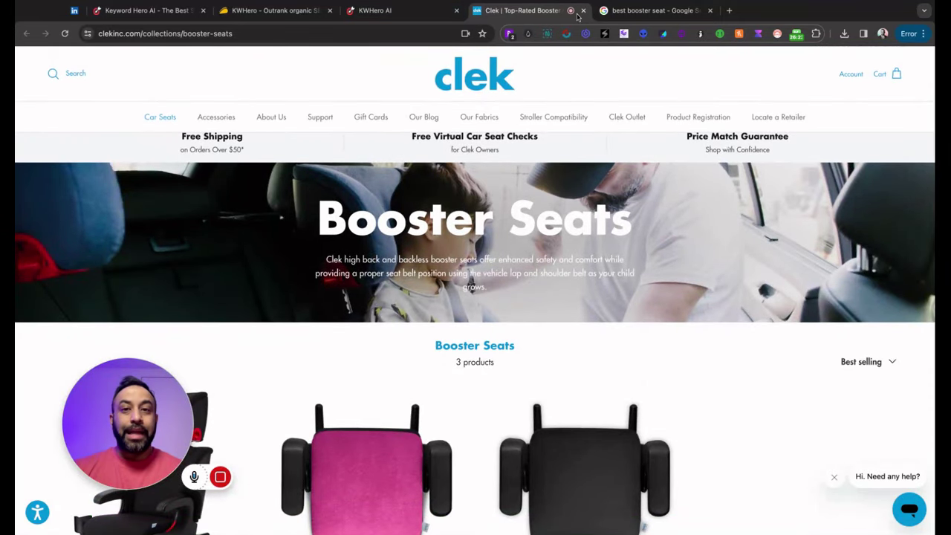
pyautogui.click(583, 10)
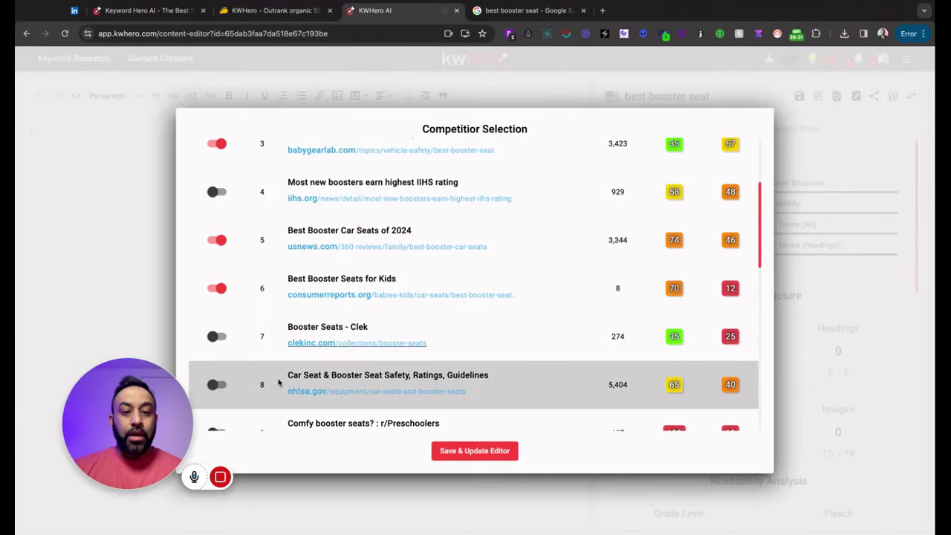
# Open the rank 10 competitor article on azfamily.com, skim its booster seat coverage and return to the competitor selection.
pyautogui.scroll(-1, 263, 351)
pyautogui.scroll(-1, 263, 351)
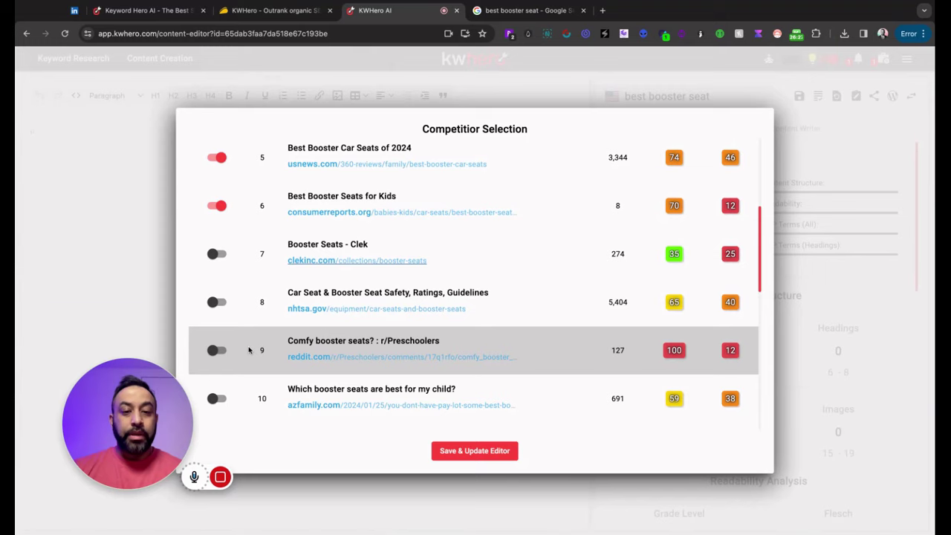
pyautogui.scroll(-2, 249, 349)
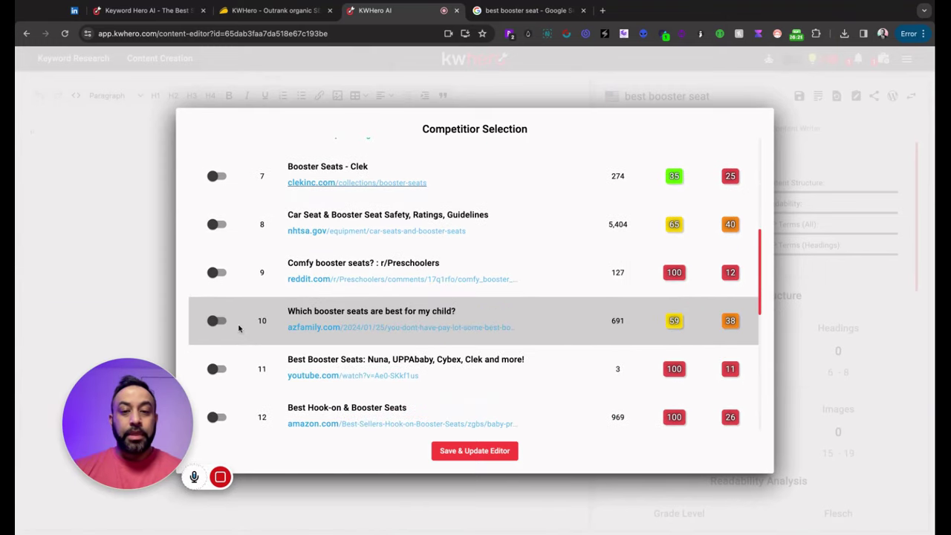
pyautogui.click(313, 331)
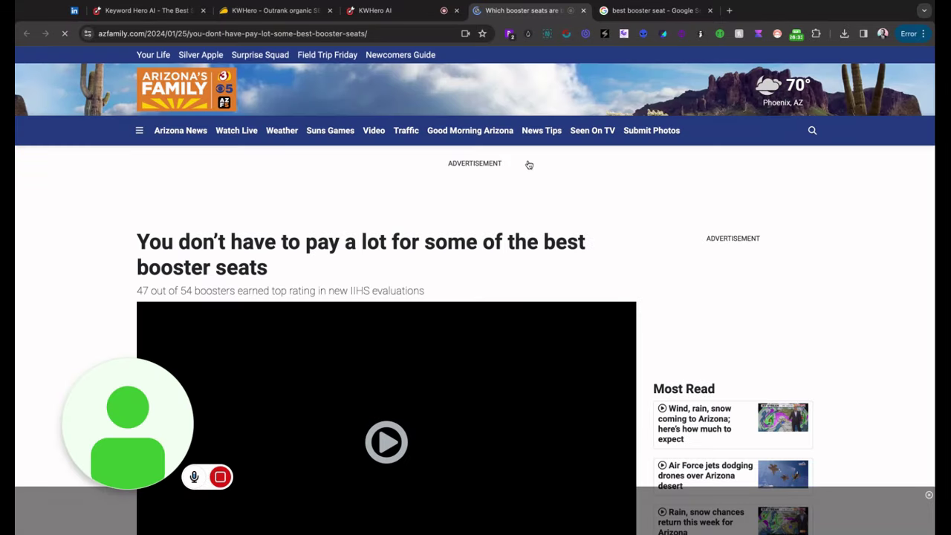
pyautogui.scroll(-10, 527, 163)
pyautogui.scroll(-2, 528, 164)
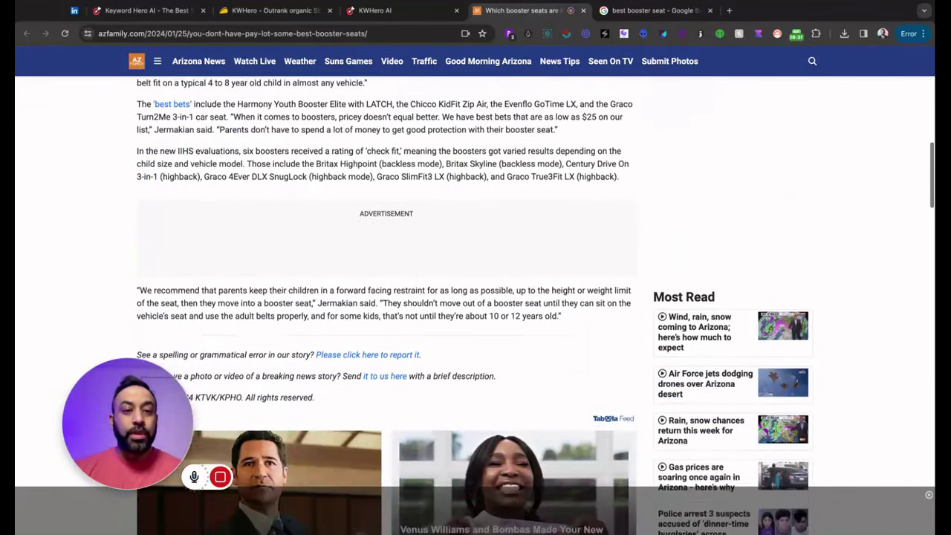
pyautogui.scroll(5, 527, 163)
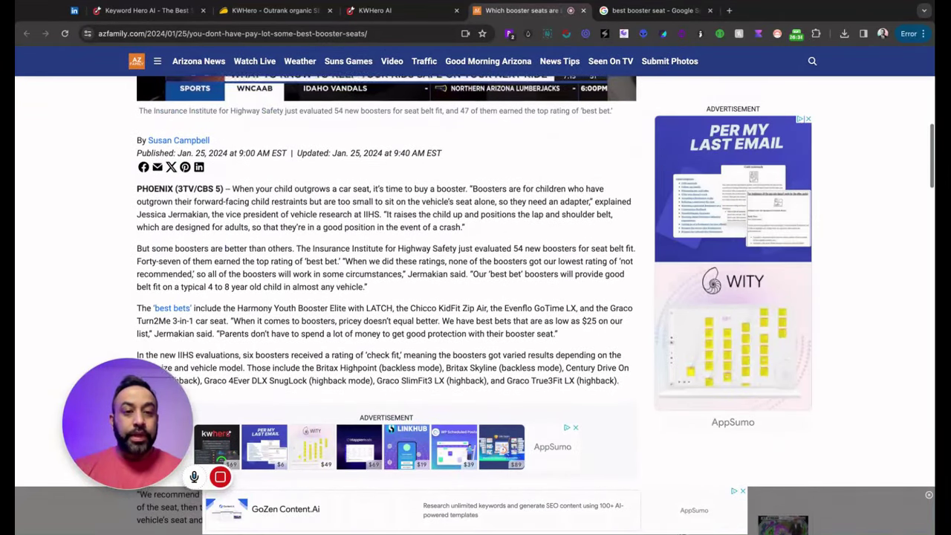
pyautogui.press('super+w')
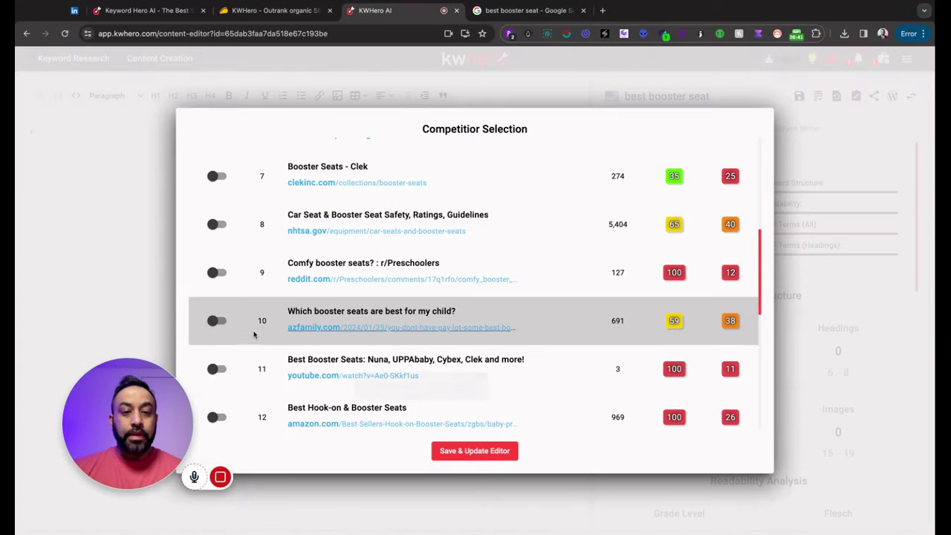
# Select the rank 14 Survival With Kids article as a competitor and save the selection to update the editor.
pyautogui.scroll(-3, 245, 388)
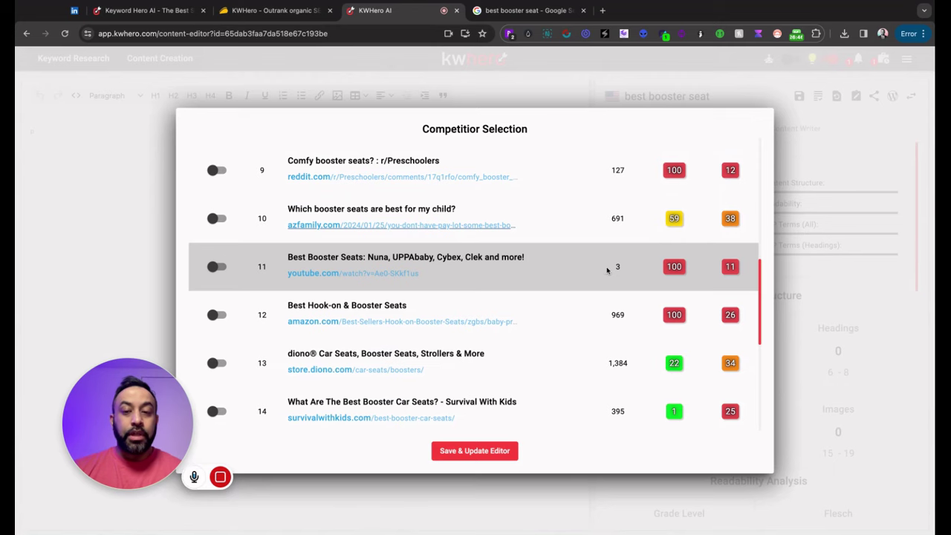
pyautogui.scroll(-1, 538, 284)
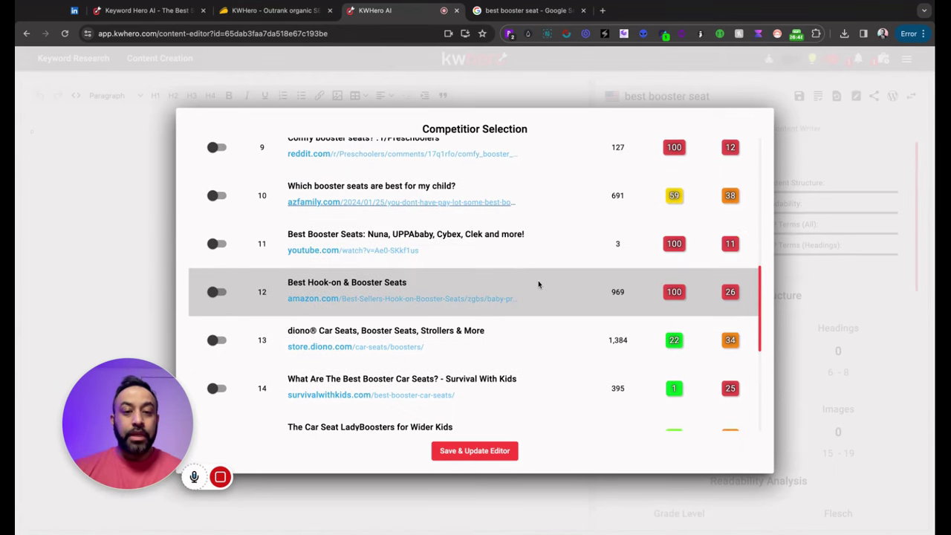
pyautogui.scroll(-1, 538, 285)
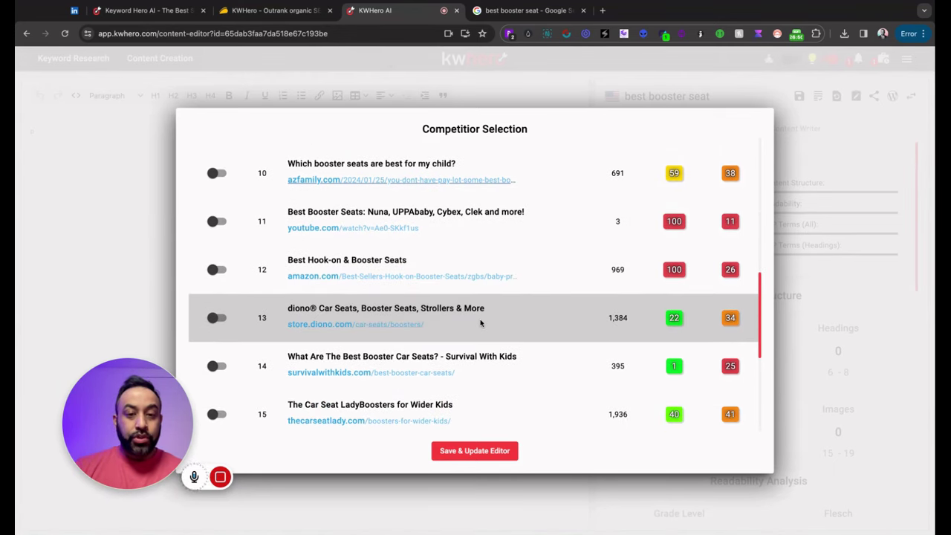
pyautogui.scroll(-2, 480, 322)
pyautogui.scroll(-1, 463, 282)
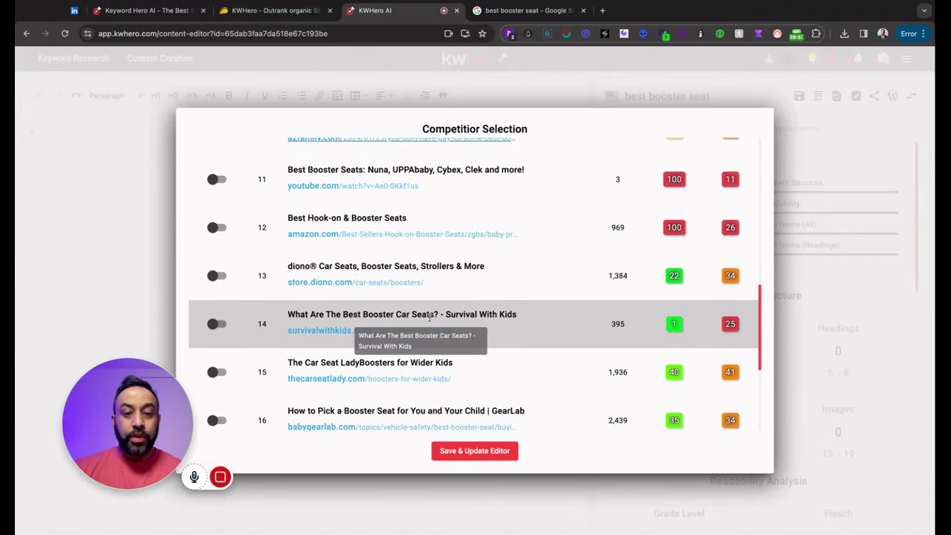
pyautogui.click(429, 317)
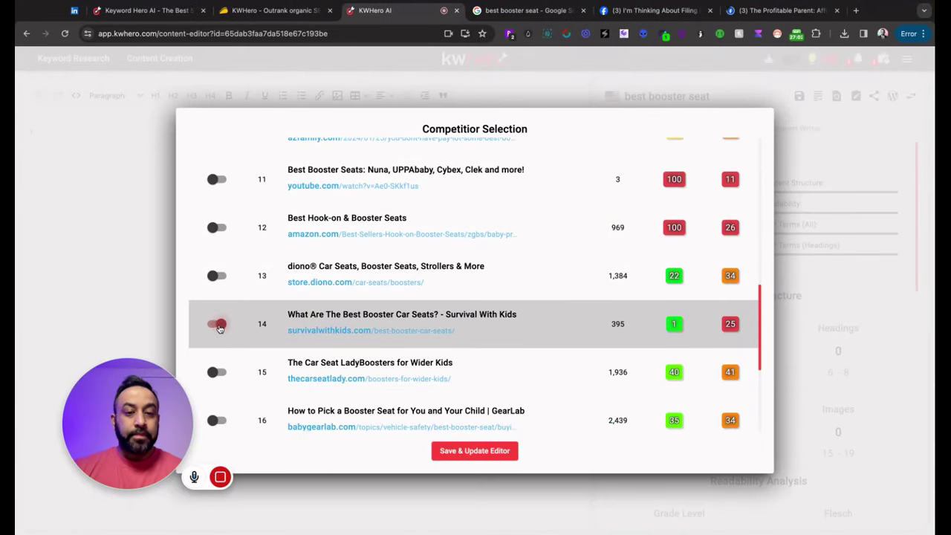
pyautogui.scroll(-5, 364, 327)
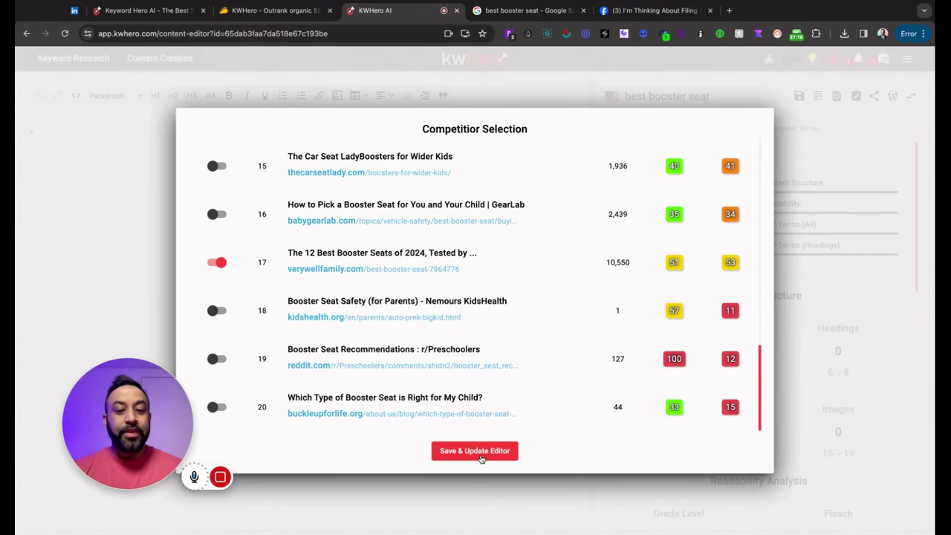
pyautogui.click(479, 454)
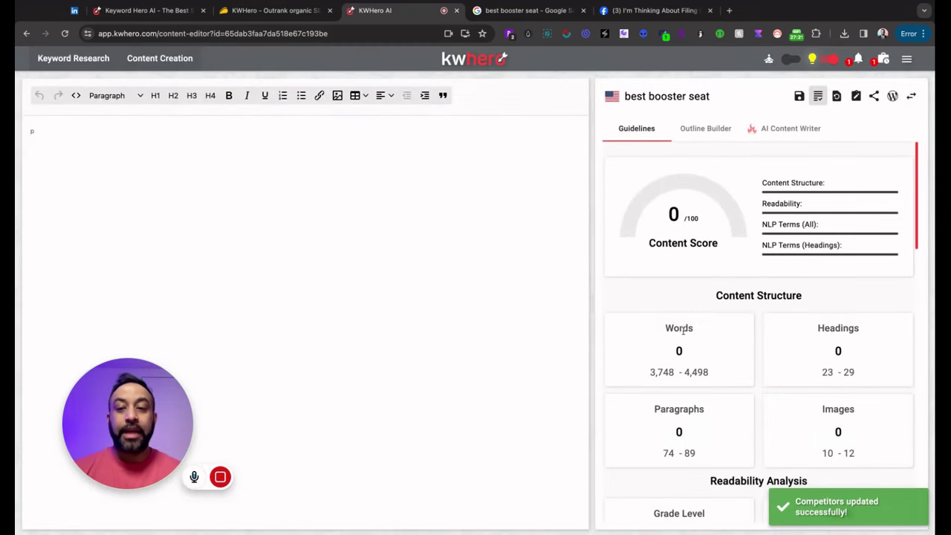
# Review the updated guidelines for content structure, readability, secondary keywords, and the NLP heading and content terms.
pyautogui.scroll(-3, 705, 330)
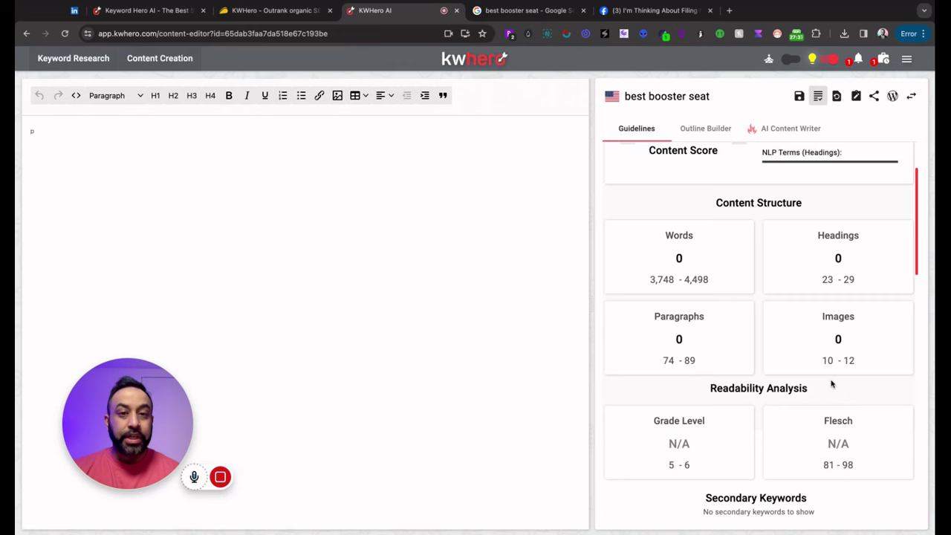
pyautogui.scroll(-4, 765, 428)
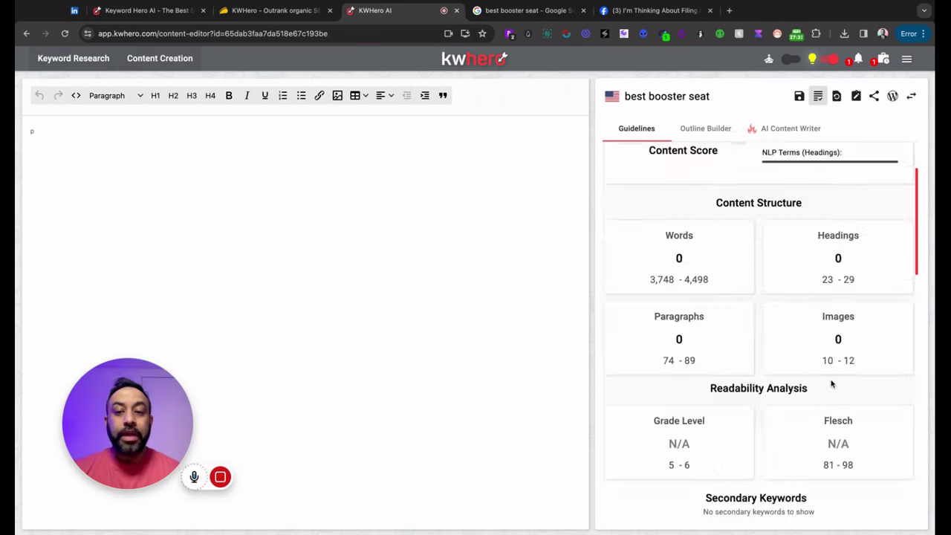
pyautogui.scroll(-3, 831, 383)
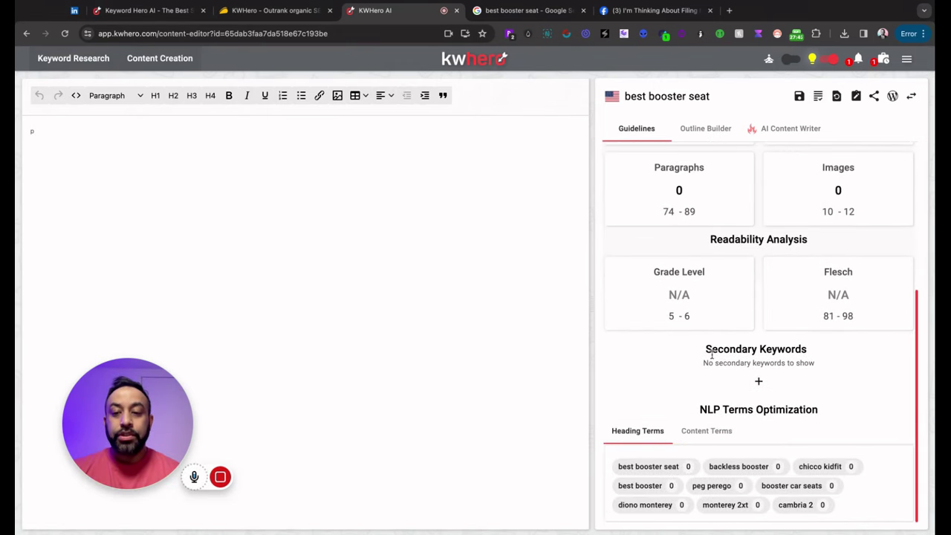
pyautogui.click(711, 436)
pyautogui.scroll(-4, 691, 416)
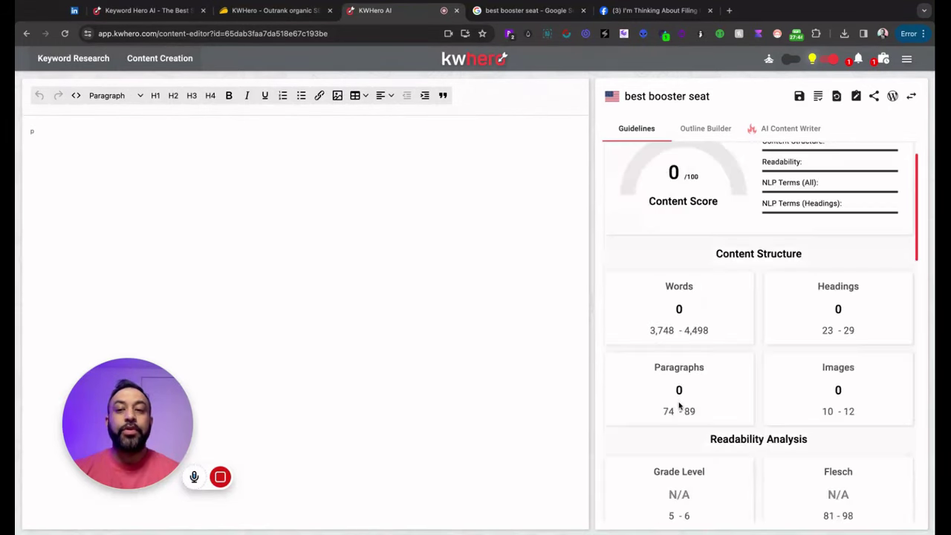
pyautogui.scroll(1, 679, 405)
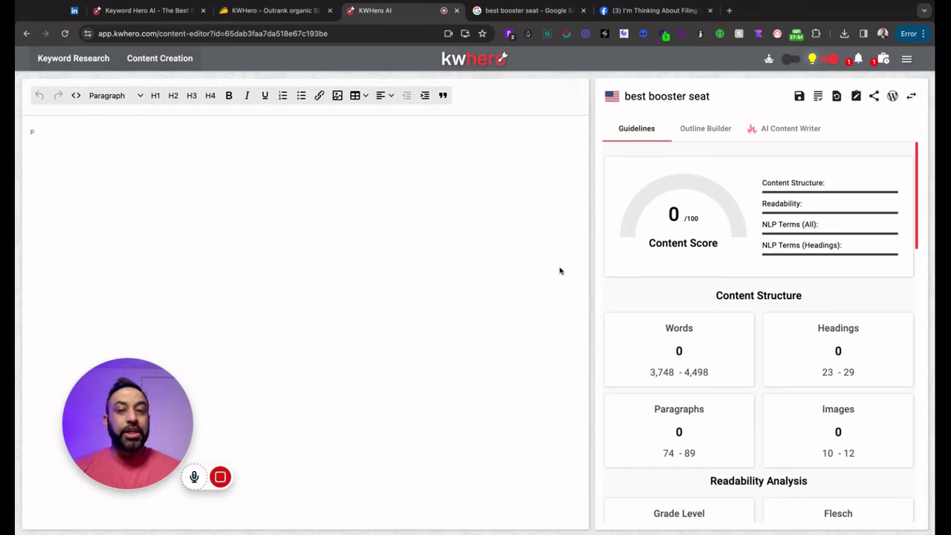
# Generate an AI outline for "best booster seat" in the Outline Builder and place it in the editor.
pyautogui.click(721, 132)
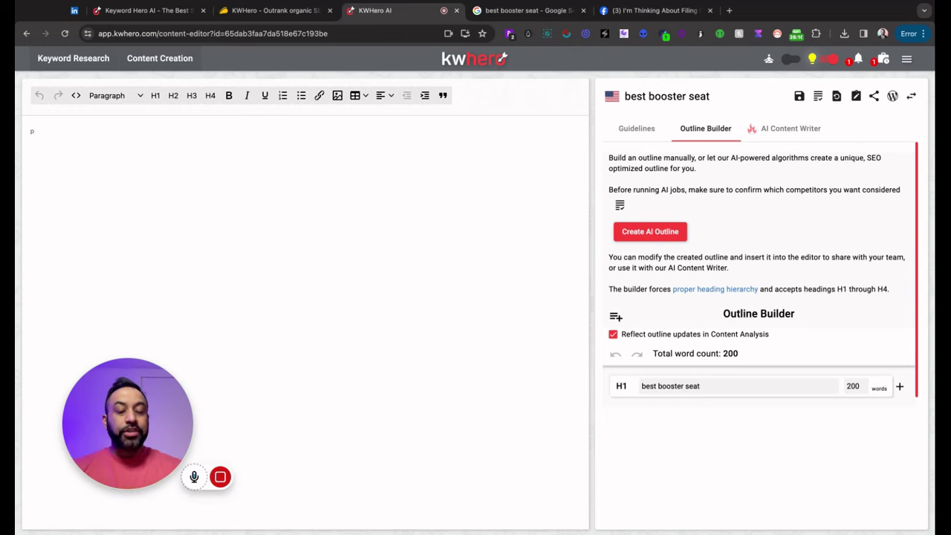
pyautogui.click(652, 232)
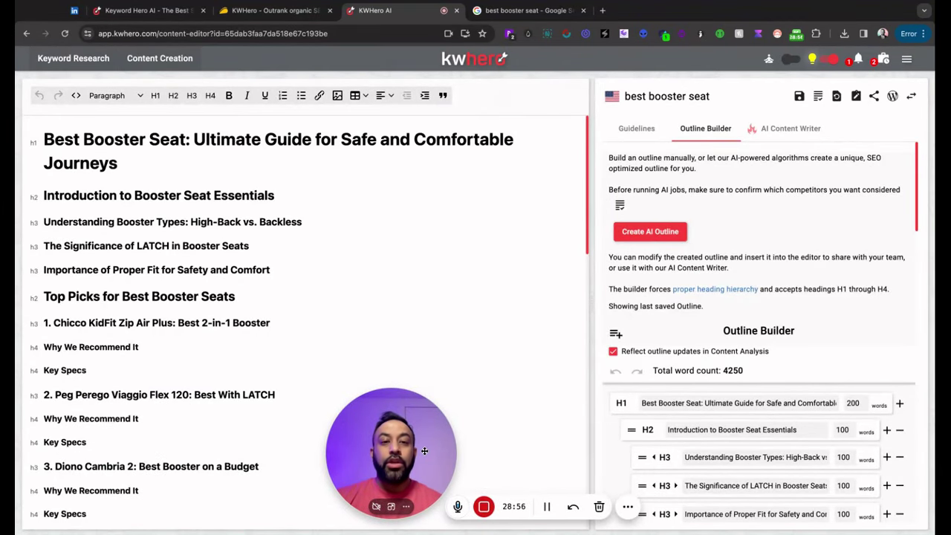
# Expand the outline's H1 title and the Introduction to Booster Seat Essentials heading to examine their additional AI writing instruction fields.
pyautogui.scroll(-3, 703, 247)
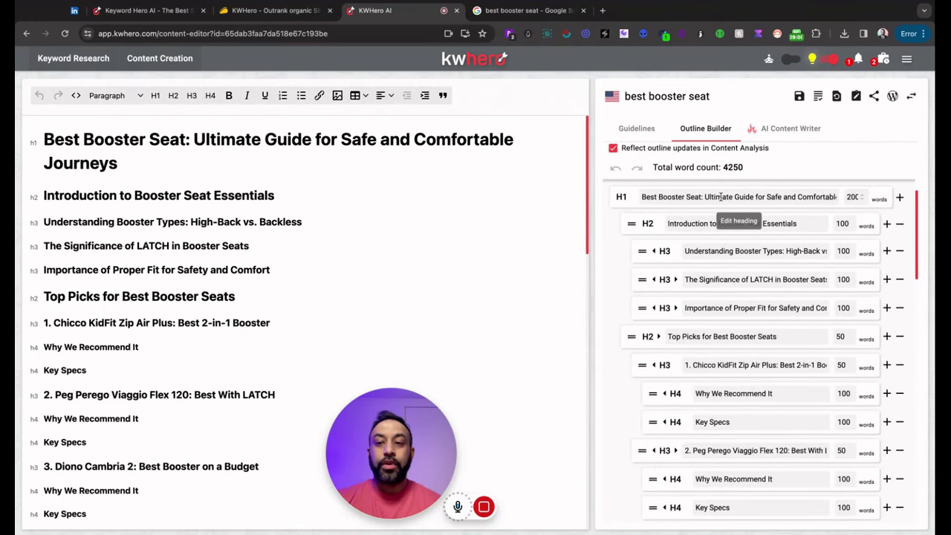
pyautogui.click(721, 197)
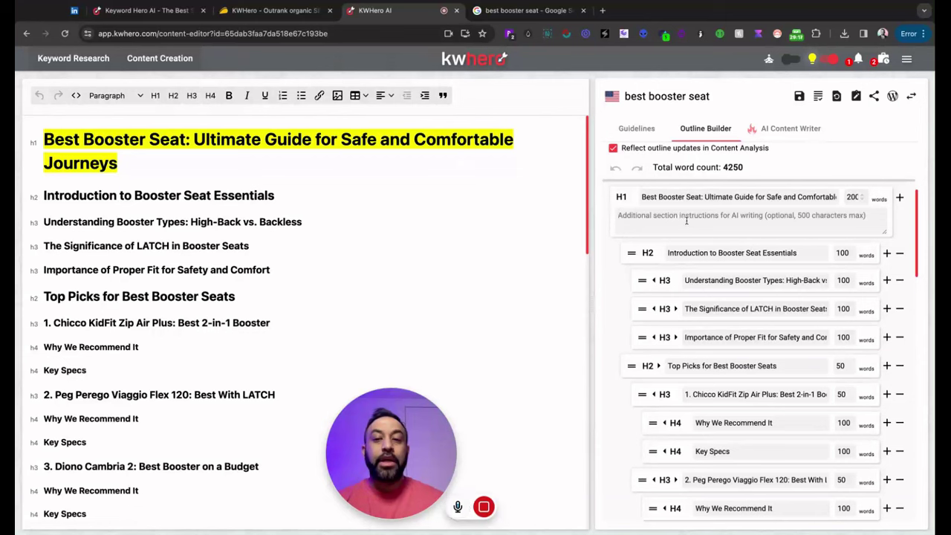
pyautogui.click(705, 256)
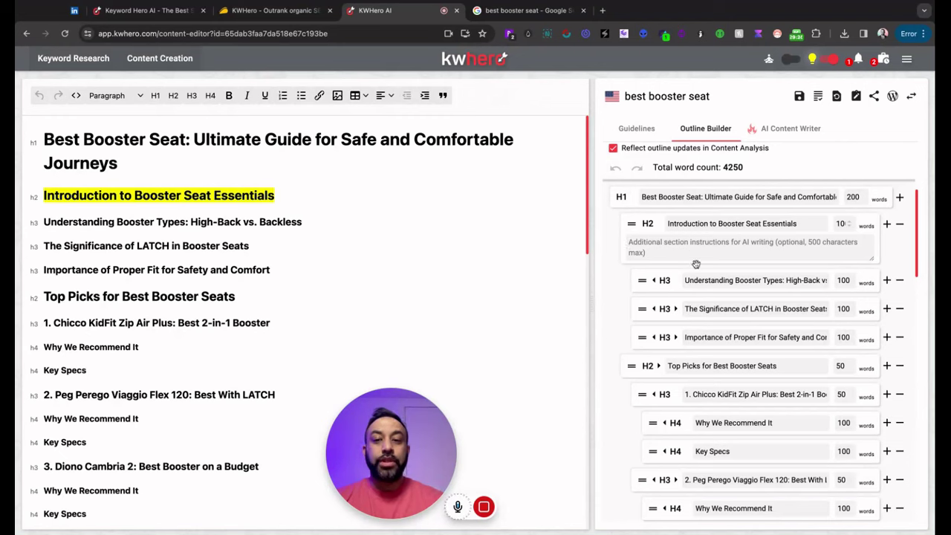
# Expand the Understanding Booster Types heading's AI instruction field and review the outline's headings, hierarchy and word counts through Final Thoughts.
pyautogui.click(711, 279)
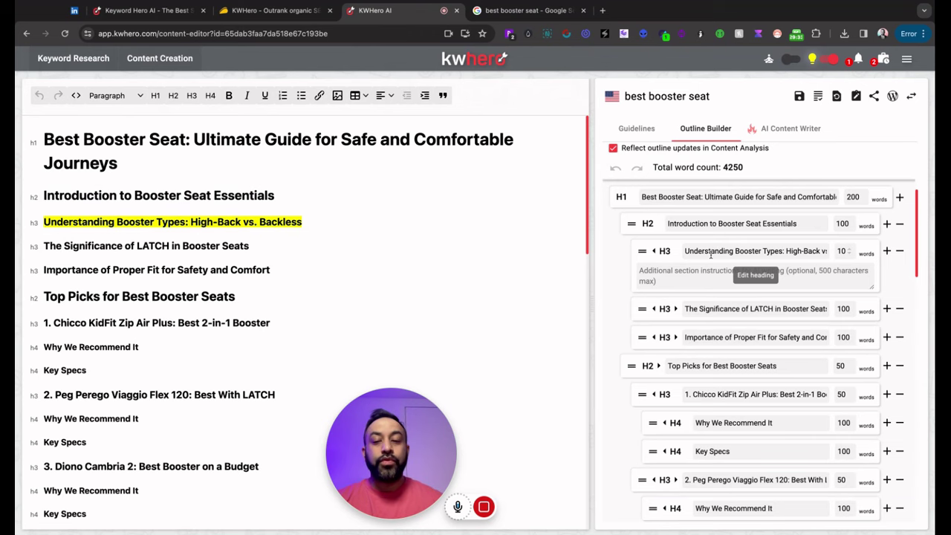
pyautogui.scroll(-3, 703, 292)
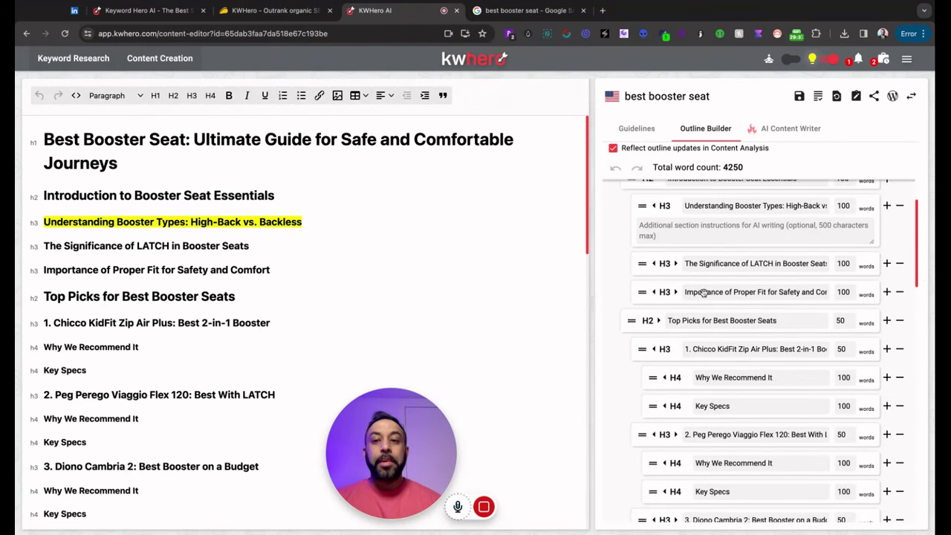
pyautogui.scroll(-10, 703, 292)
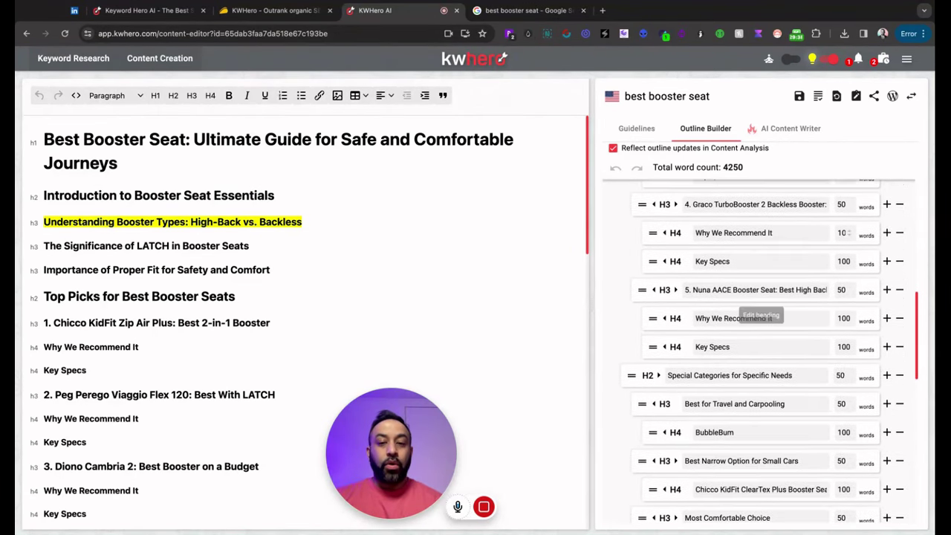
pyautogui.scroll(-10, 746, 318)
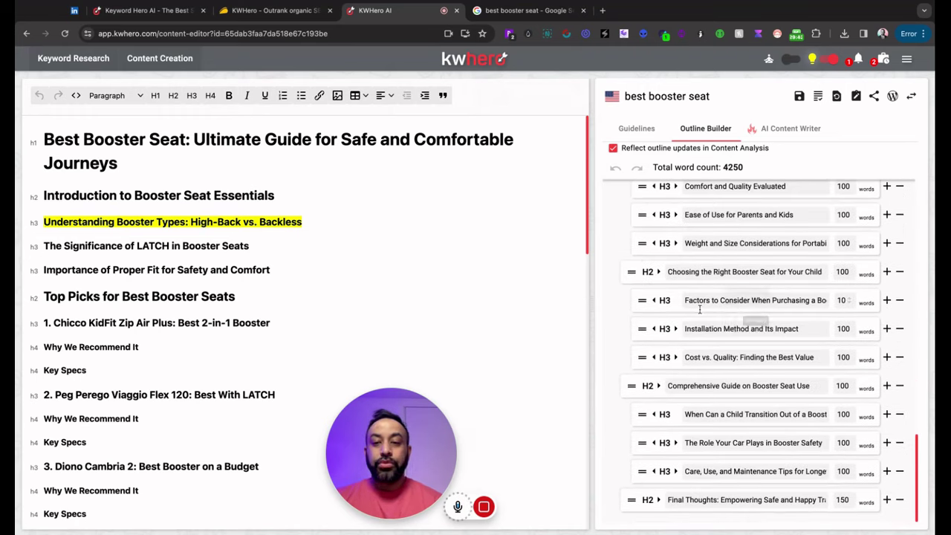
pyautogui.scroll(5, 696, 297)
pyautogui.scroll(7, 696, 327)
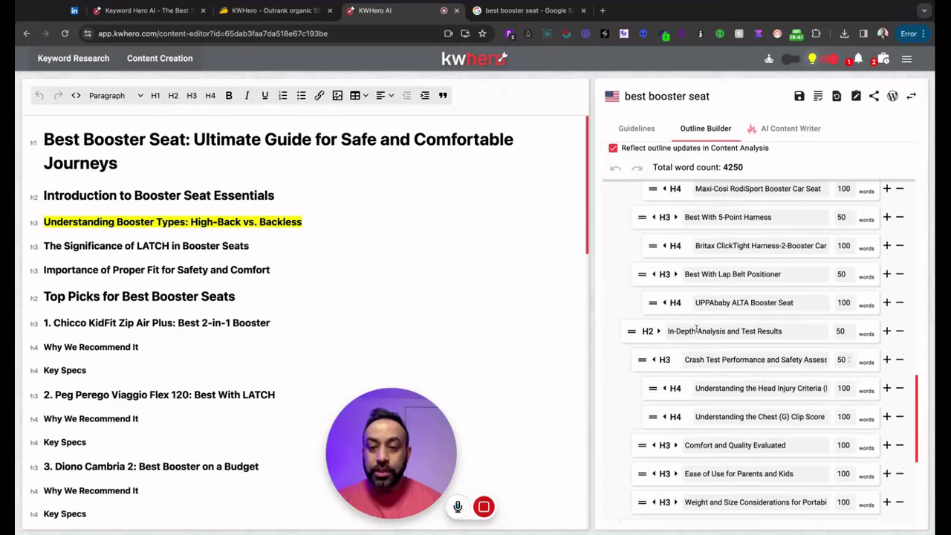
pyautogui.scroll(7, 707, 329)
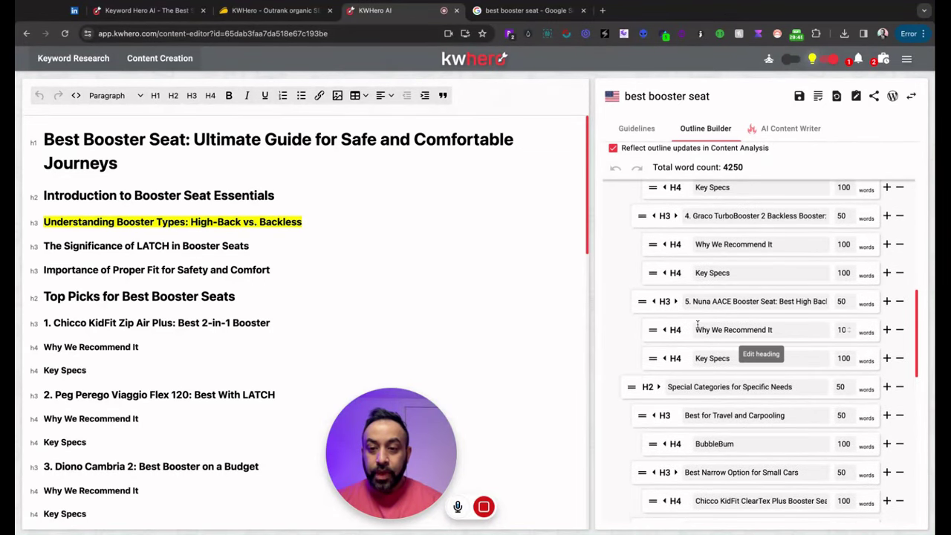
pyautogui.scroll(10, 697, 324)
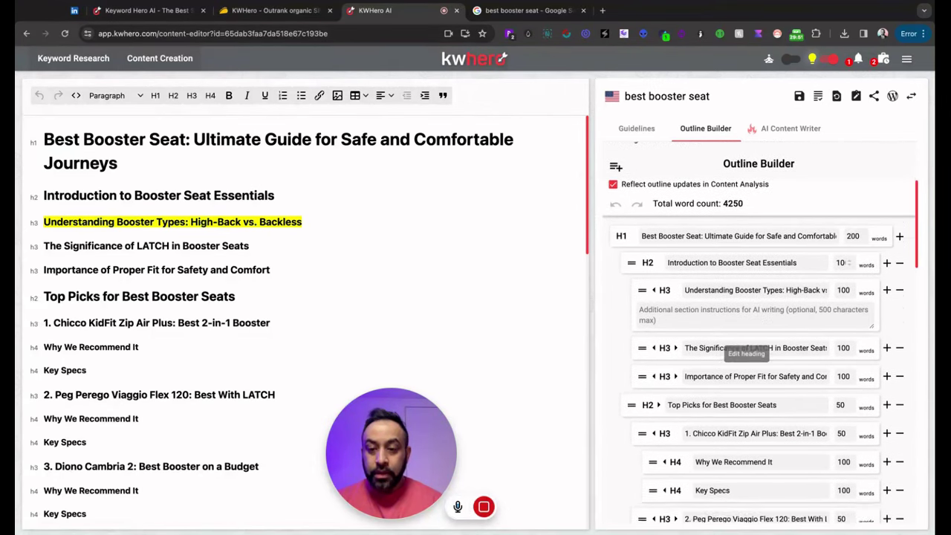
pyautogui.scroll(-1, 666, 323)
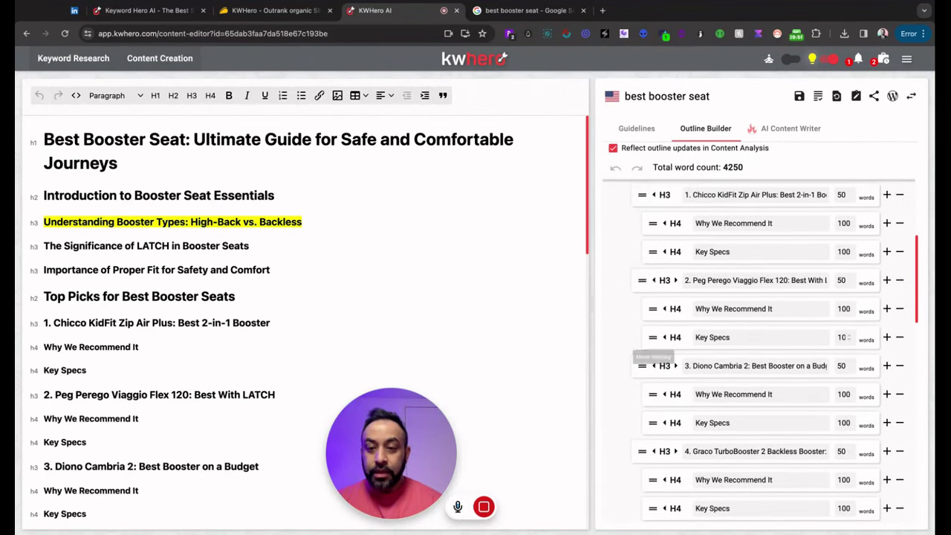
pyautogui.scroll(-1, 628, 252)
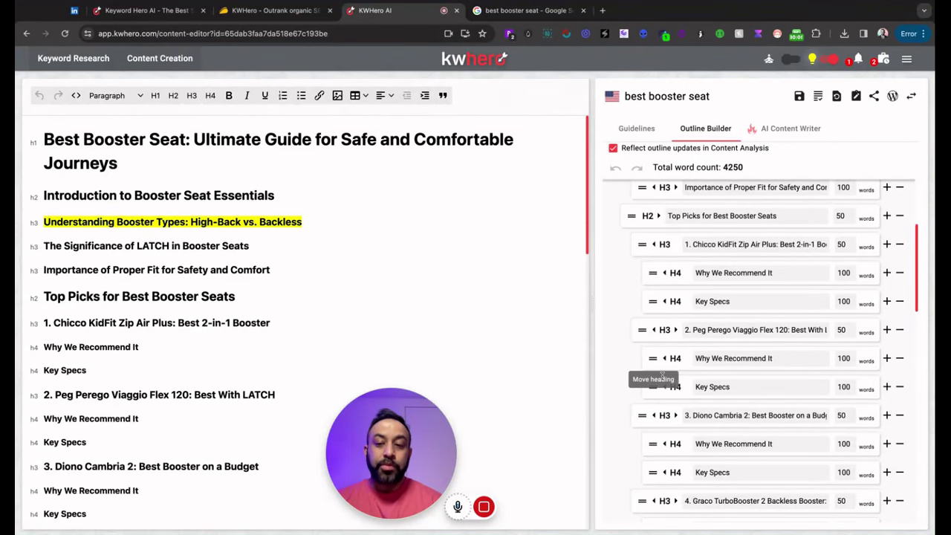
pyautogui.scroll(-5, 619, 357)
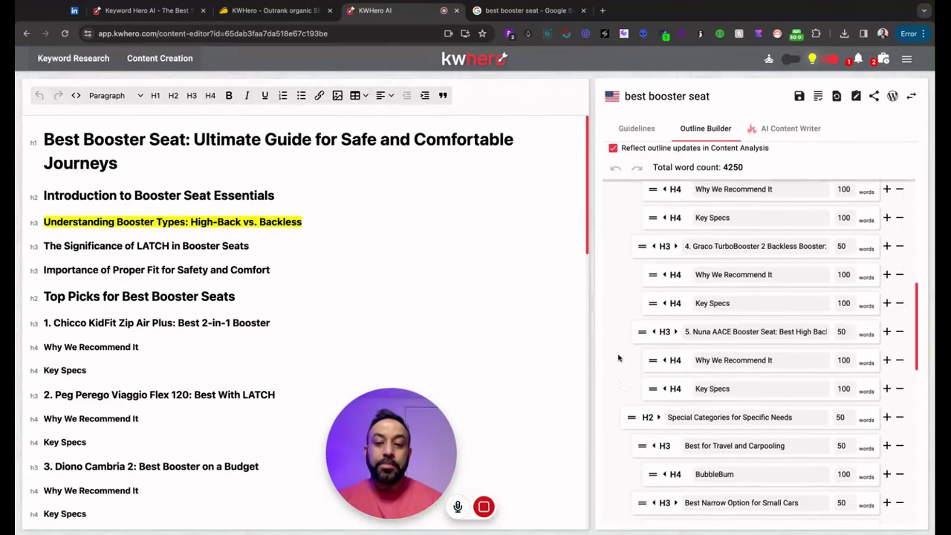
pyautogui.scroll(-12, 617, 358)
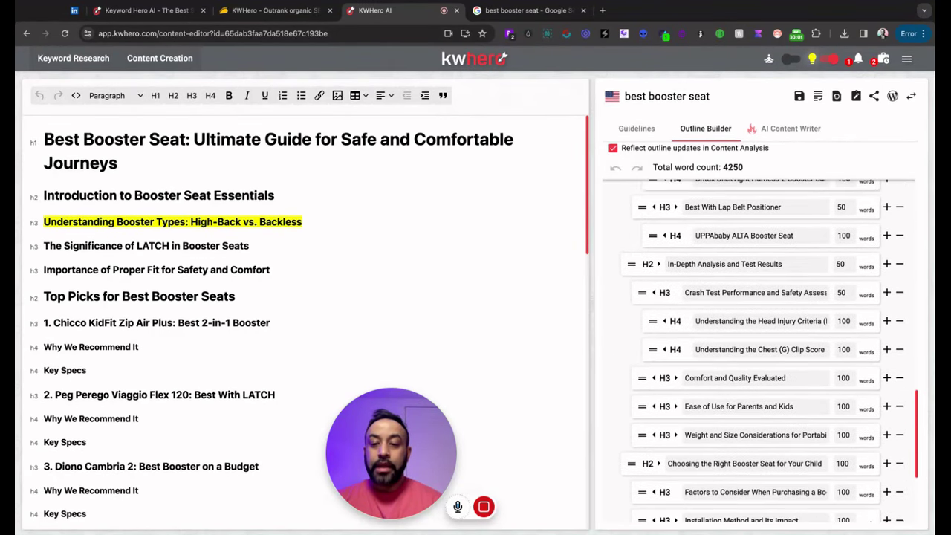
pyautogui.scroll(-4, 770, 350)
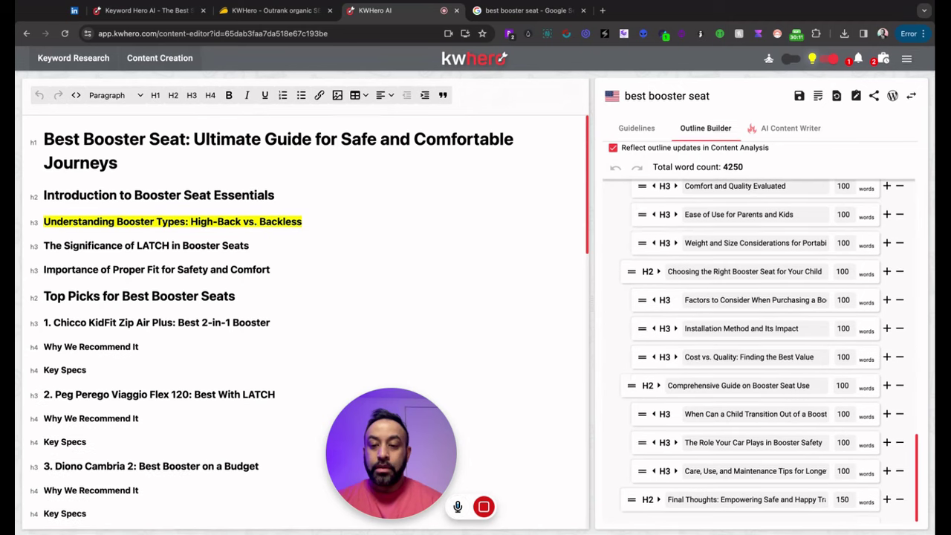
pyautogui.scroll(20, 757, 349)
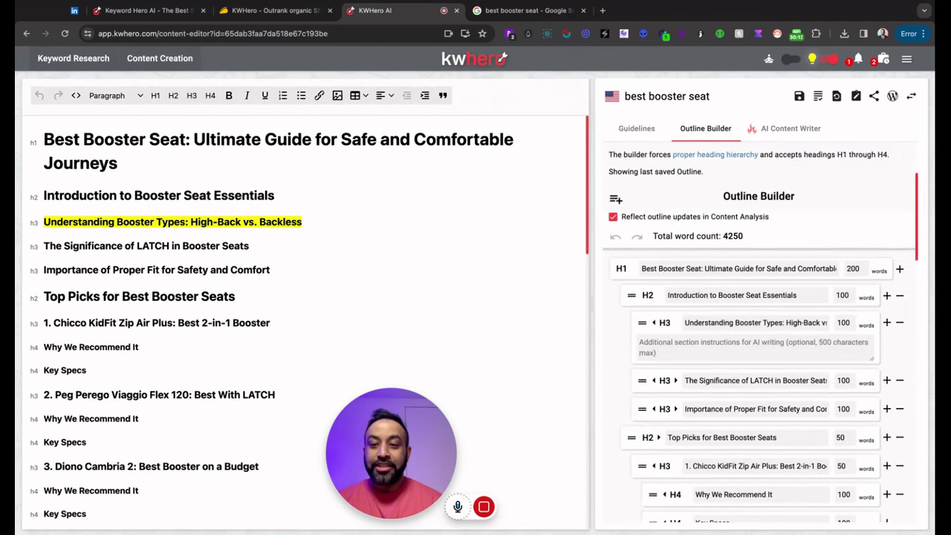
pyautogui.scroll(3, 758, 334)
pyautogui.scroll(-5, 757, 335)
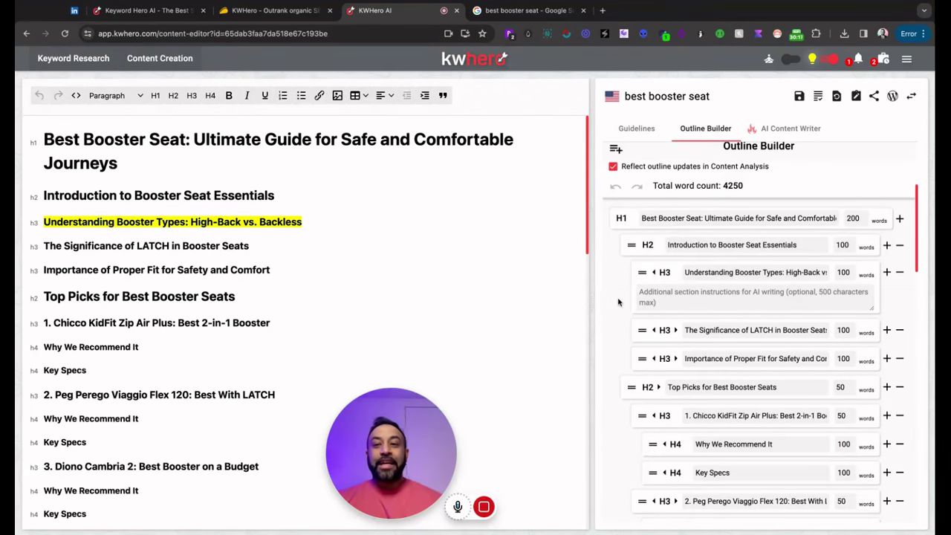
pyautogui.scroll(3, 673, 245)
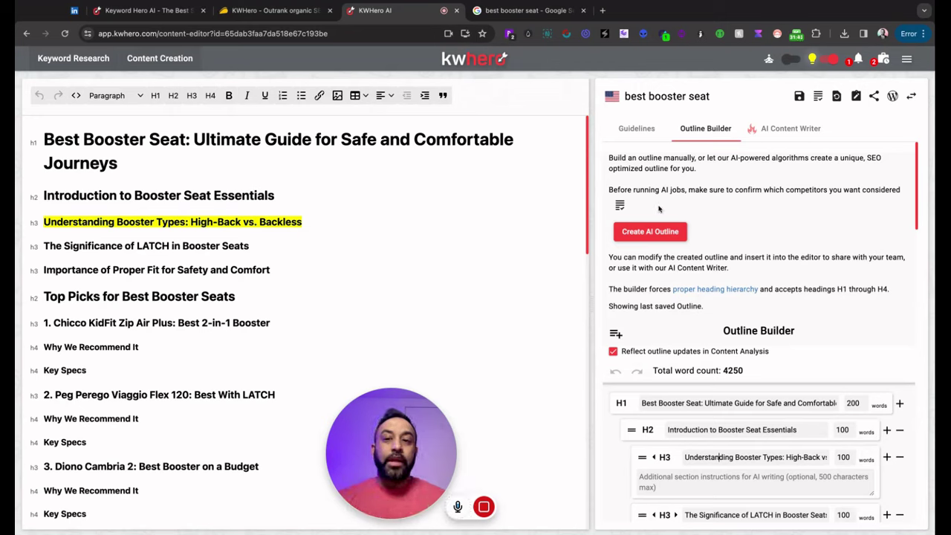
# In the AI Content Writer's writing options, set the tone of voice to Friendly and the content level to Beginner.
pyautogui.click(782, 131)
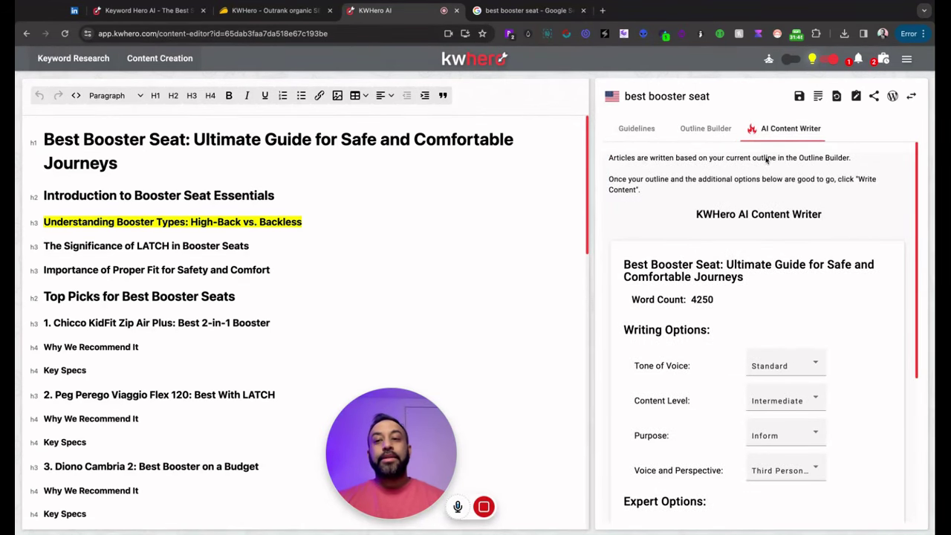
pyautogui.scroll(-3, 772, 232)
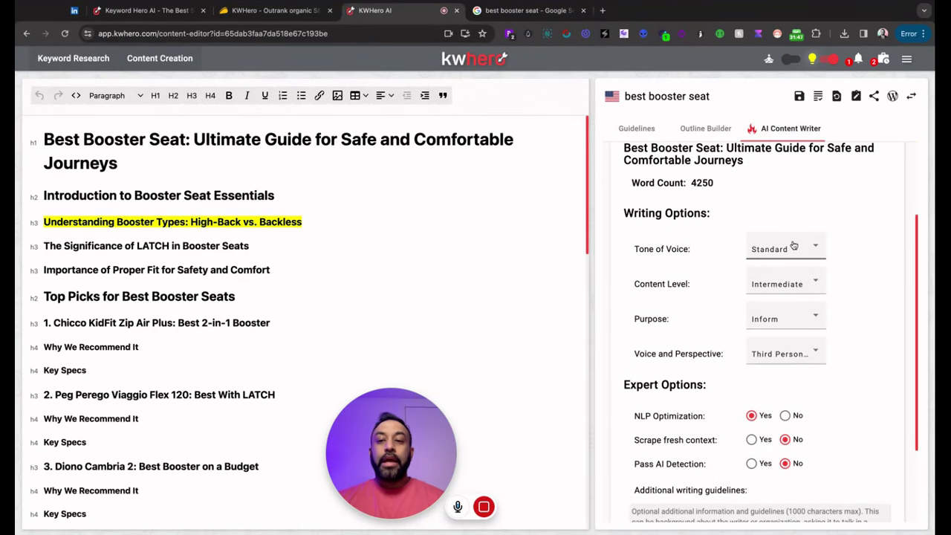
pyautogui.click(793, 246)
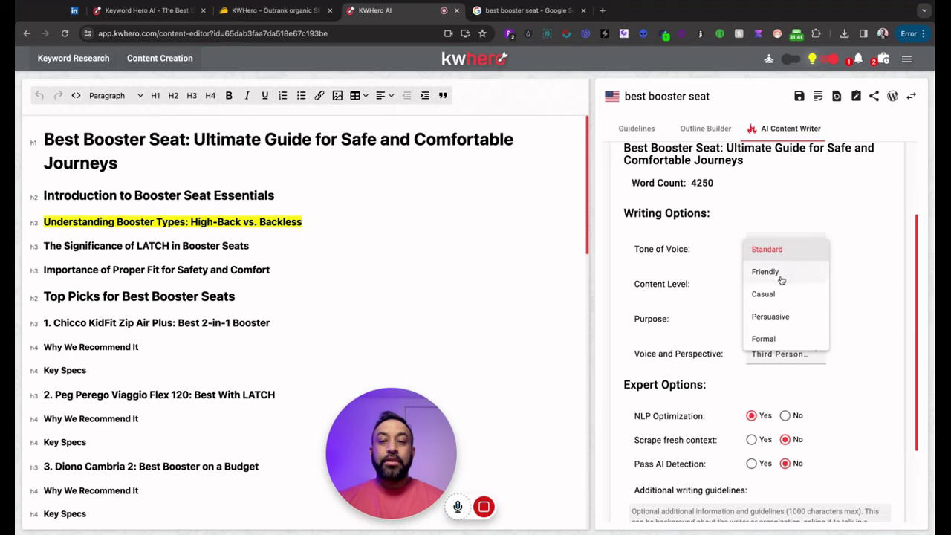
pyautogui.click(782, 273)
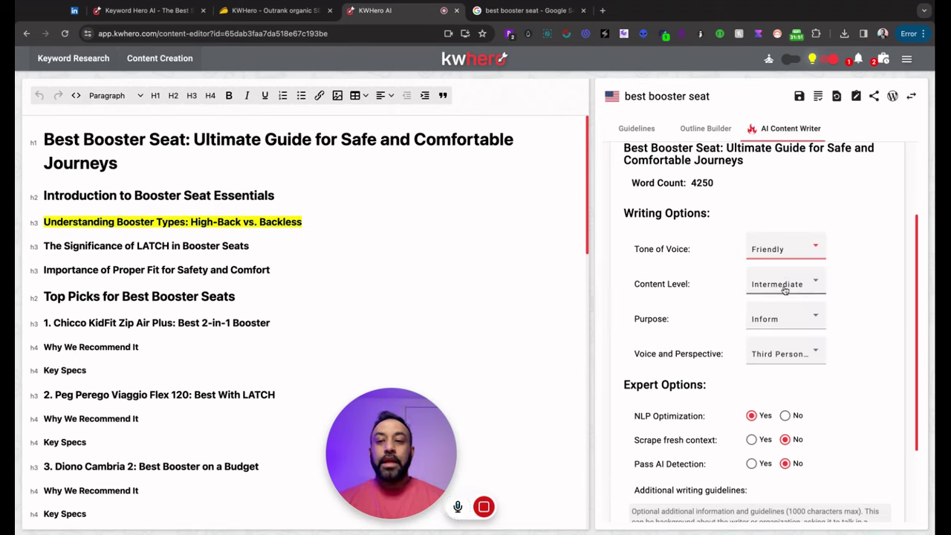
pyautogui.click(783, 287)
pyautogui.click(774, 266)
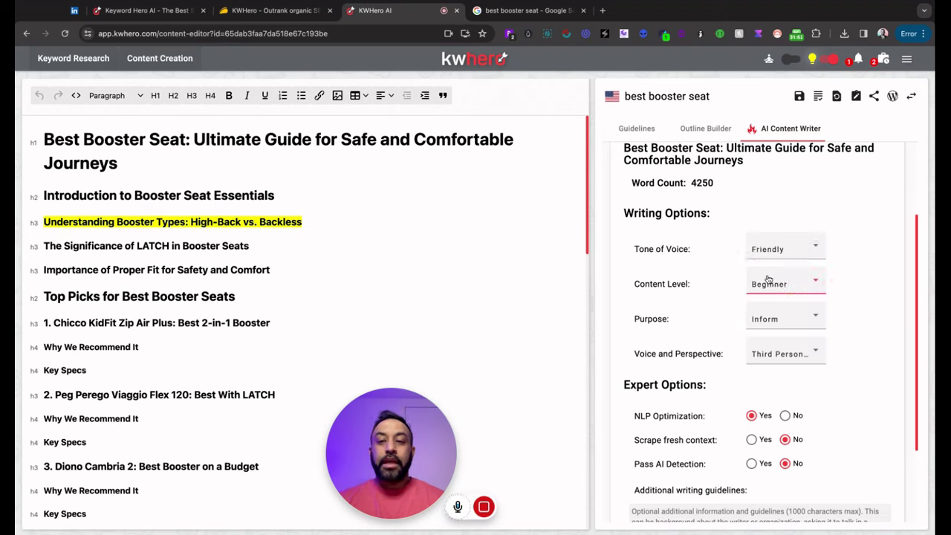
# Keep the article's purpose as Inform and set its voice and perspective to Second person (you, your, yours).
pyautogui.scroll(-1, 841, 290)
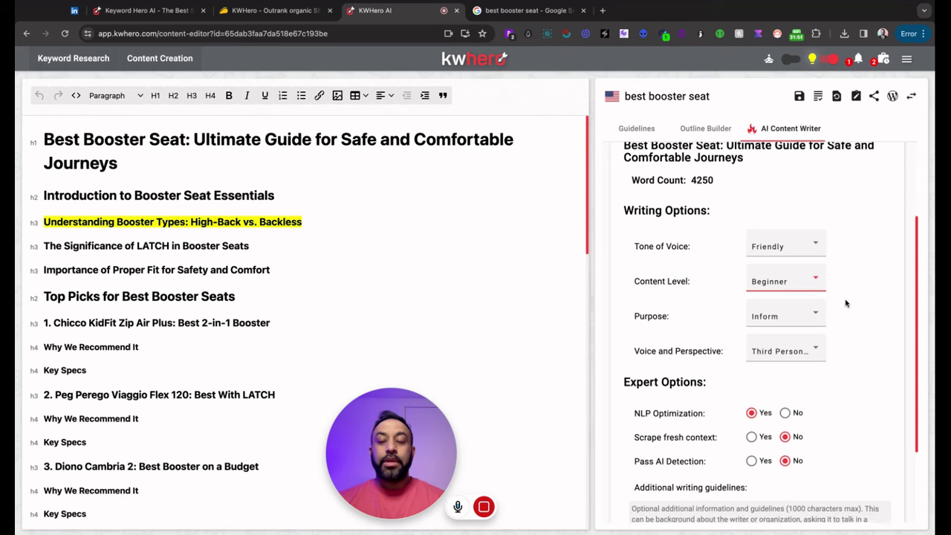
pyautogui.click(809, 295)
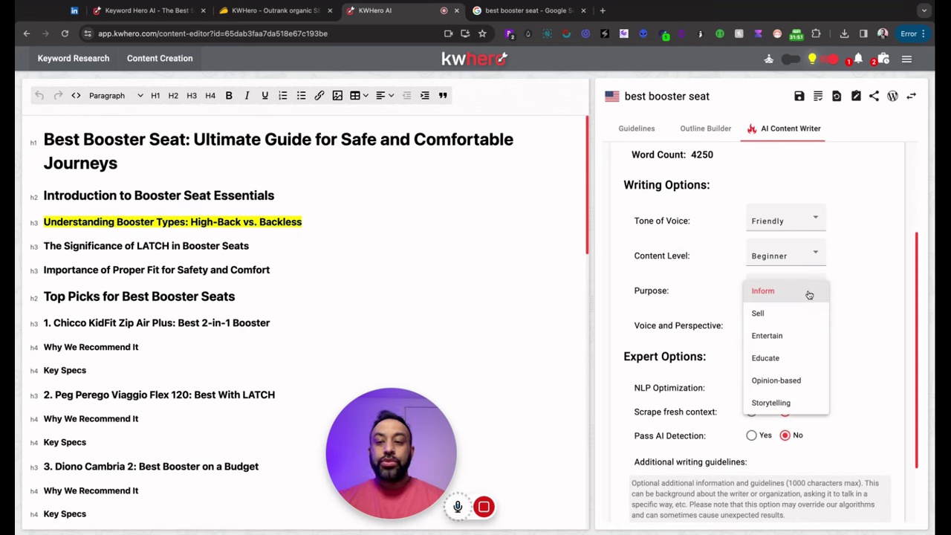
pyautogui.click(808, 294)
pyautogui.scroll(-2, 799, 282)
pyautogui.click(788, 260)
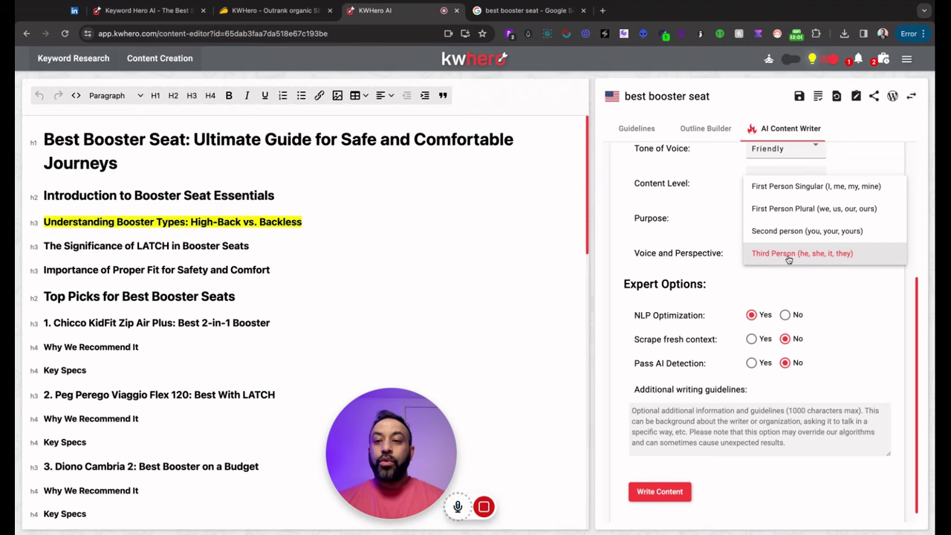
pyautogui.click(787, 232)
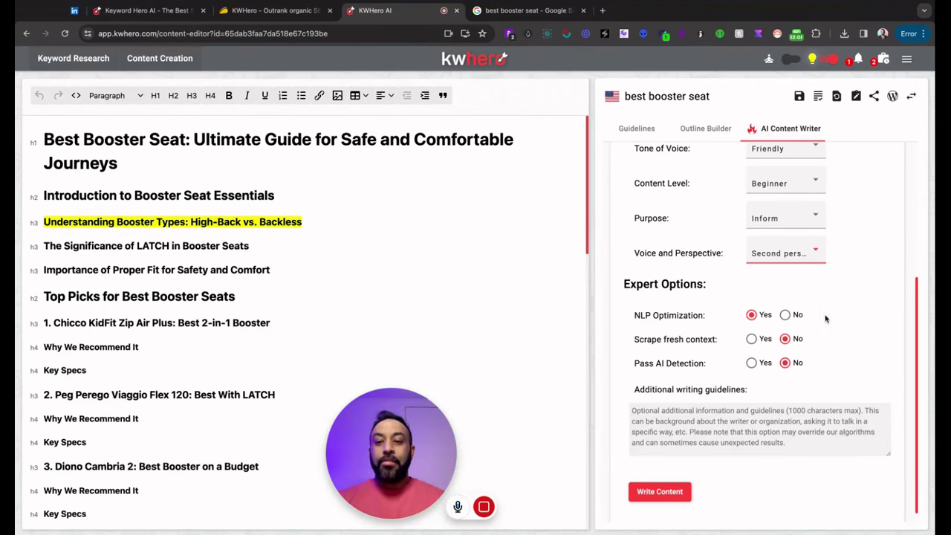
# Examine the explanations of the Scrape fresh context and Pass AI Detection options and the additional writing guidelines field.
pyautogui.moveTo(711, 340)
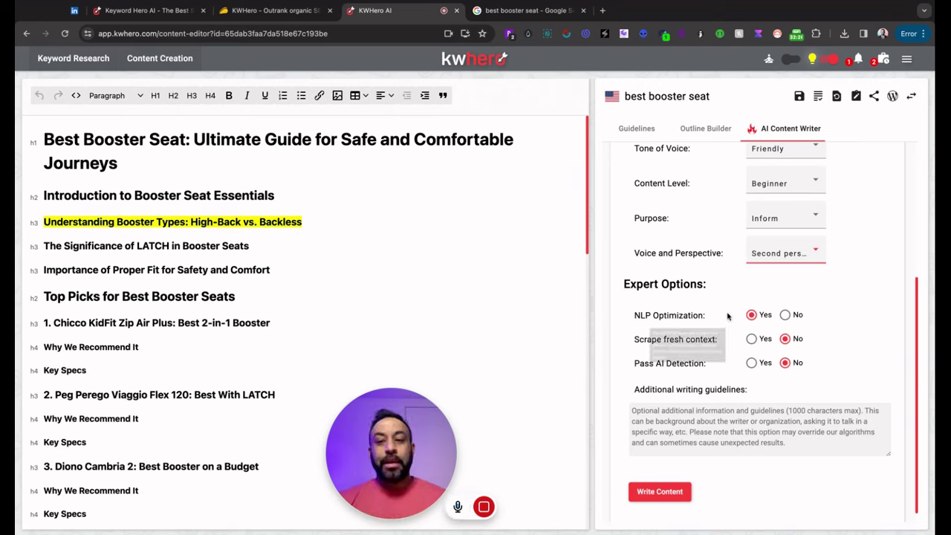
pyautogui.moveTo(690, 367)
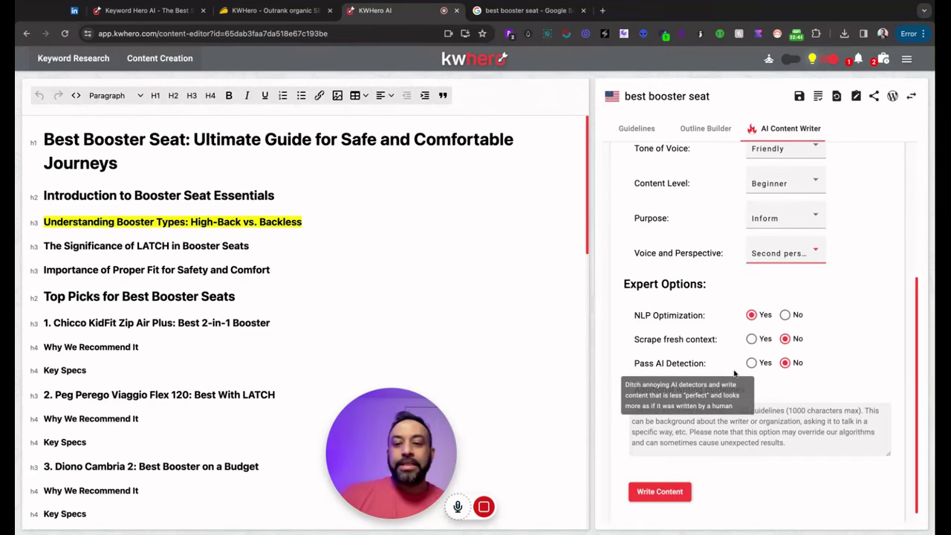
pyautogui.click(749, 419)
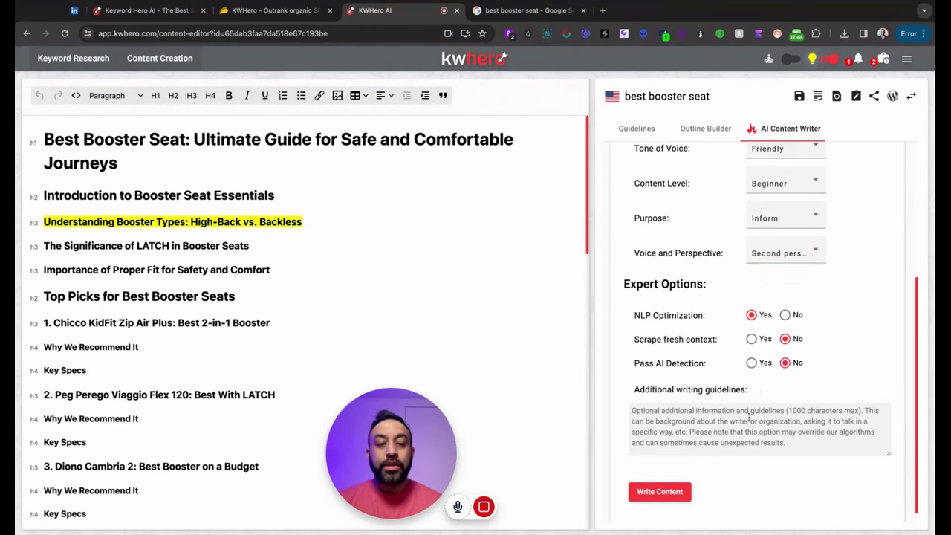
pyautogui.scroll(-1, 748, 419)
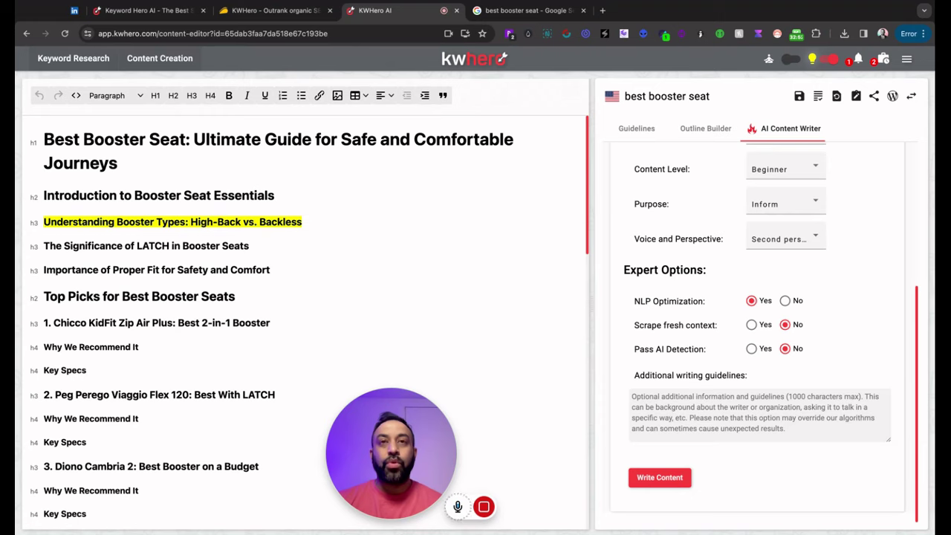